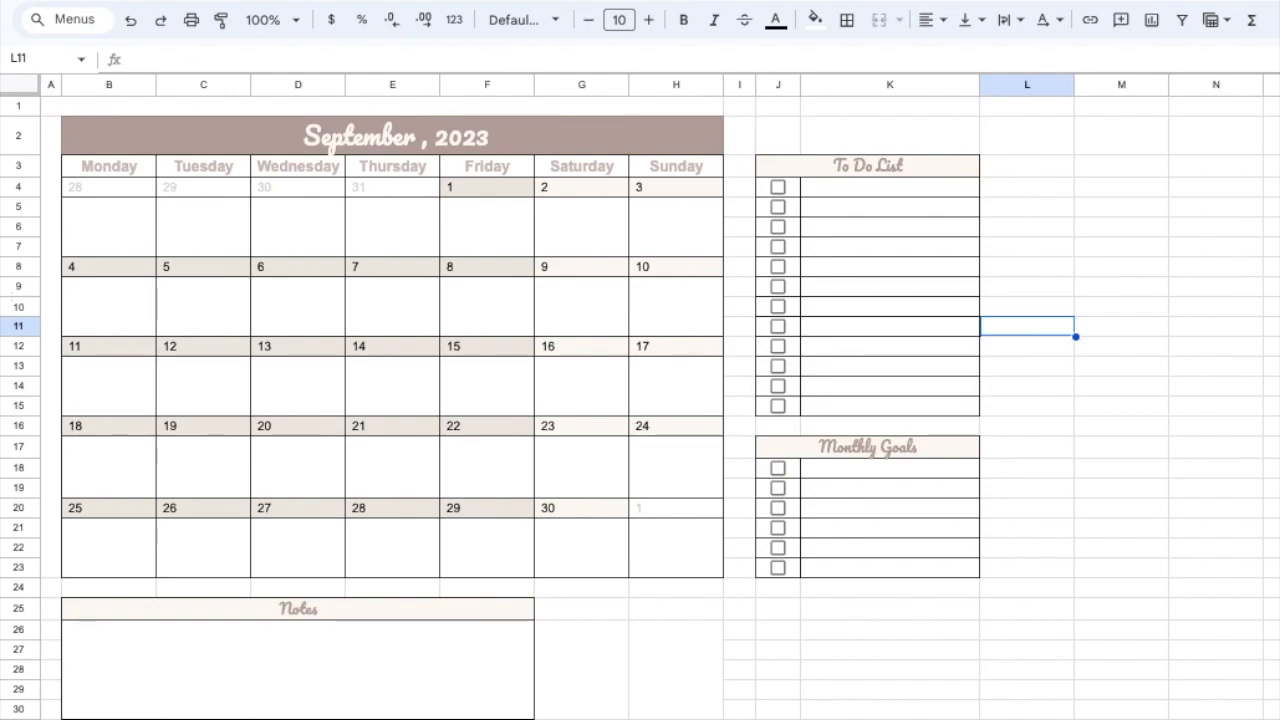
- Browse the monthly calendar sheets beyond September 2023 and return to the September sheet
key(alt+Down)
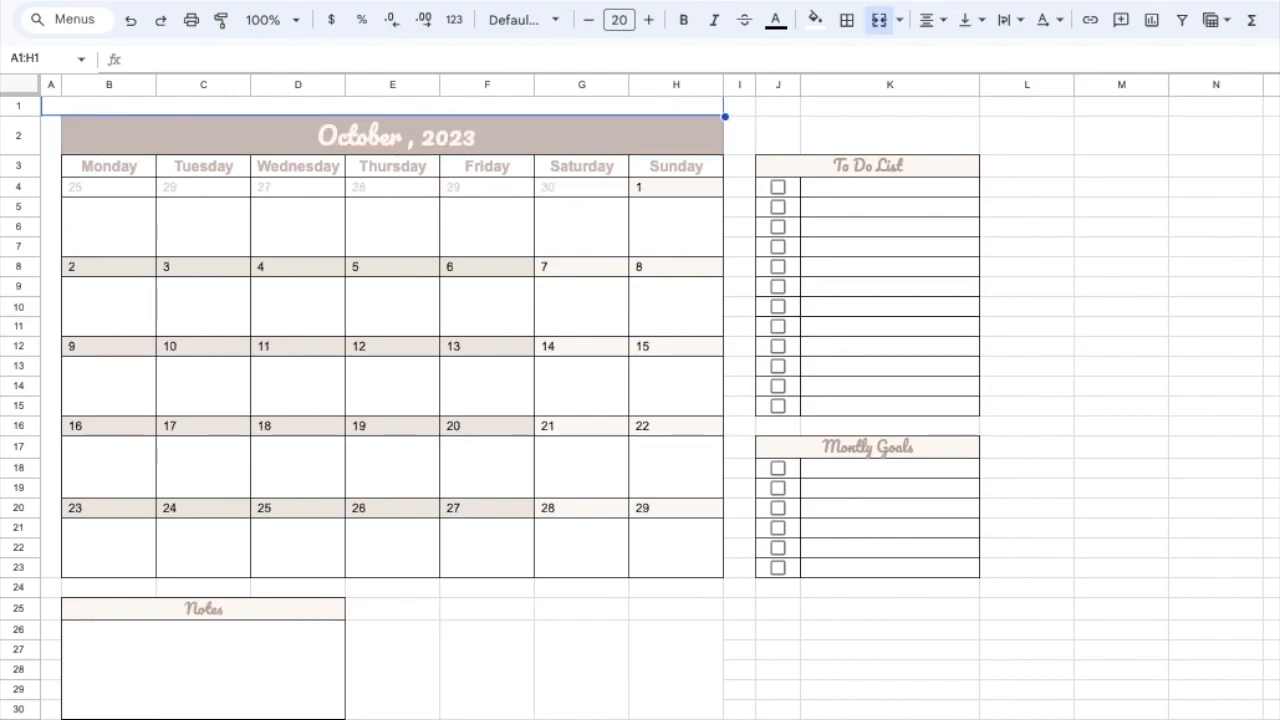
key(alt+Down)
key(alt+Down)
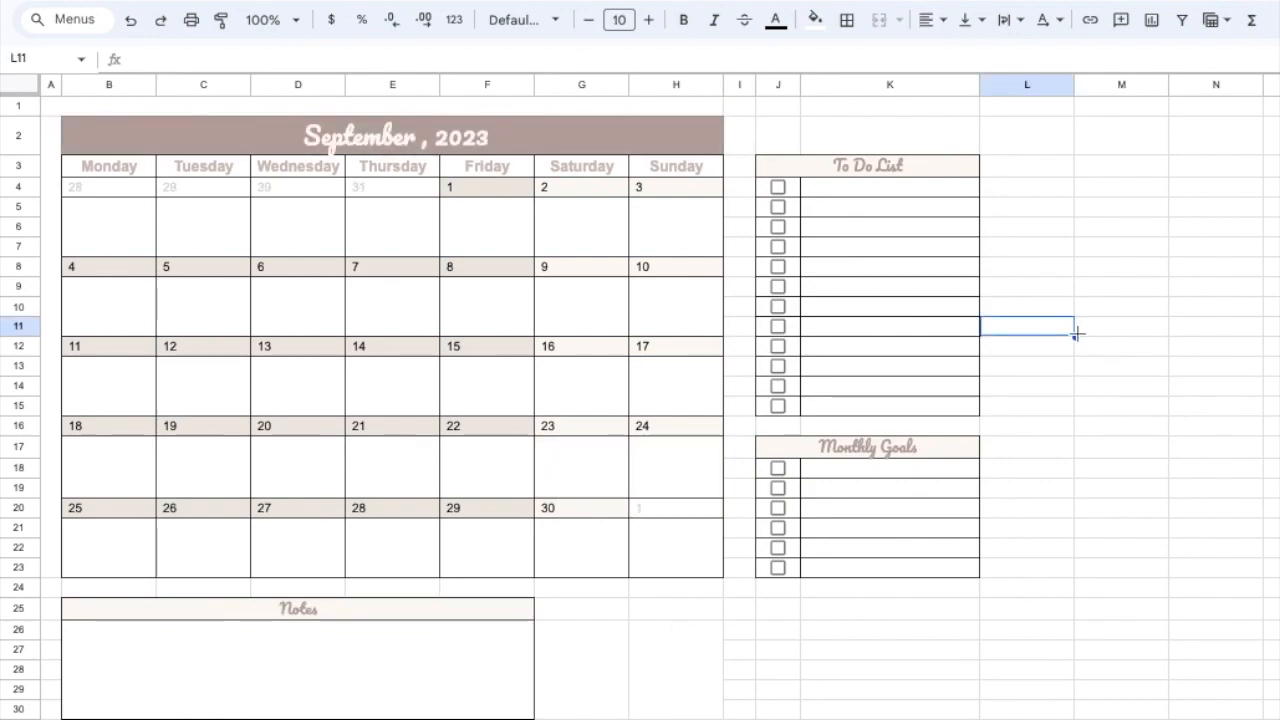
- Add "Print Welcome Packets" as the first To Do List item and mark it as done
click(835, 184)
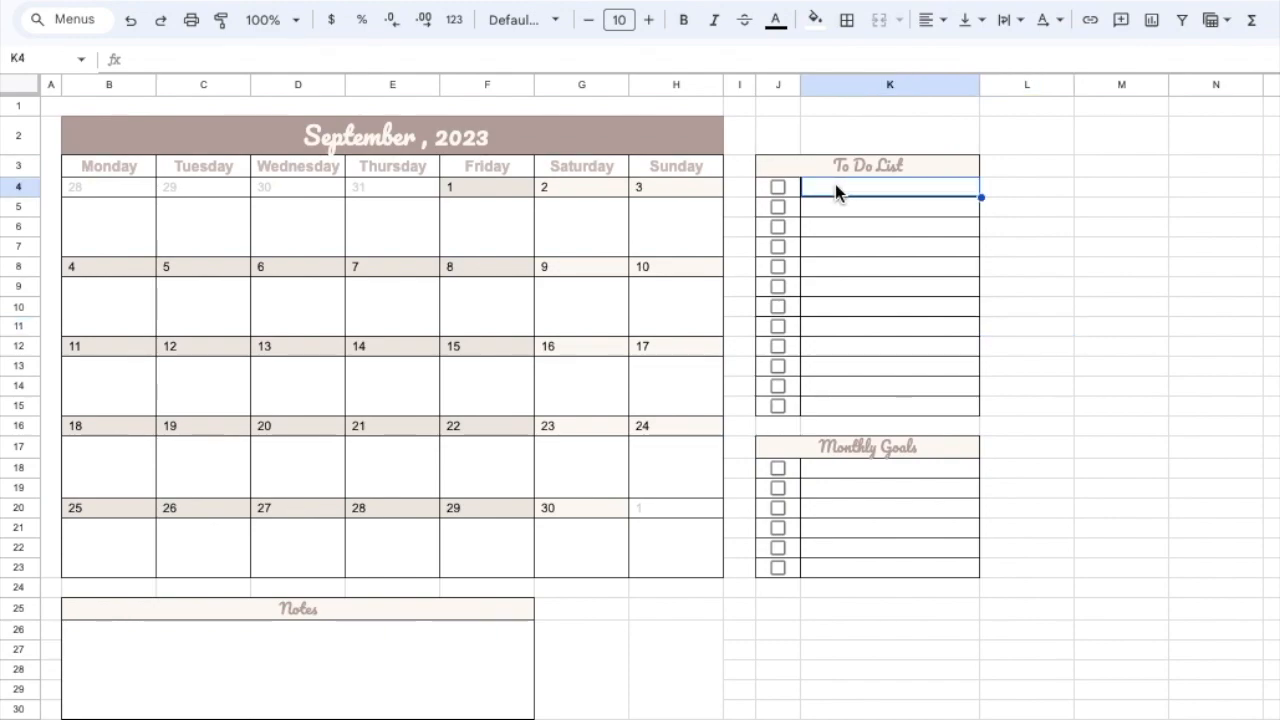
text(Print Welcome Packets)
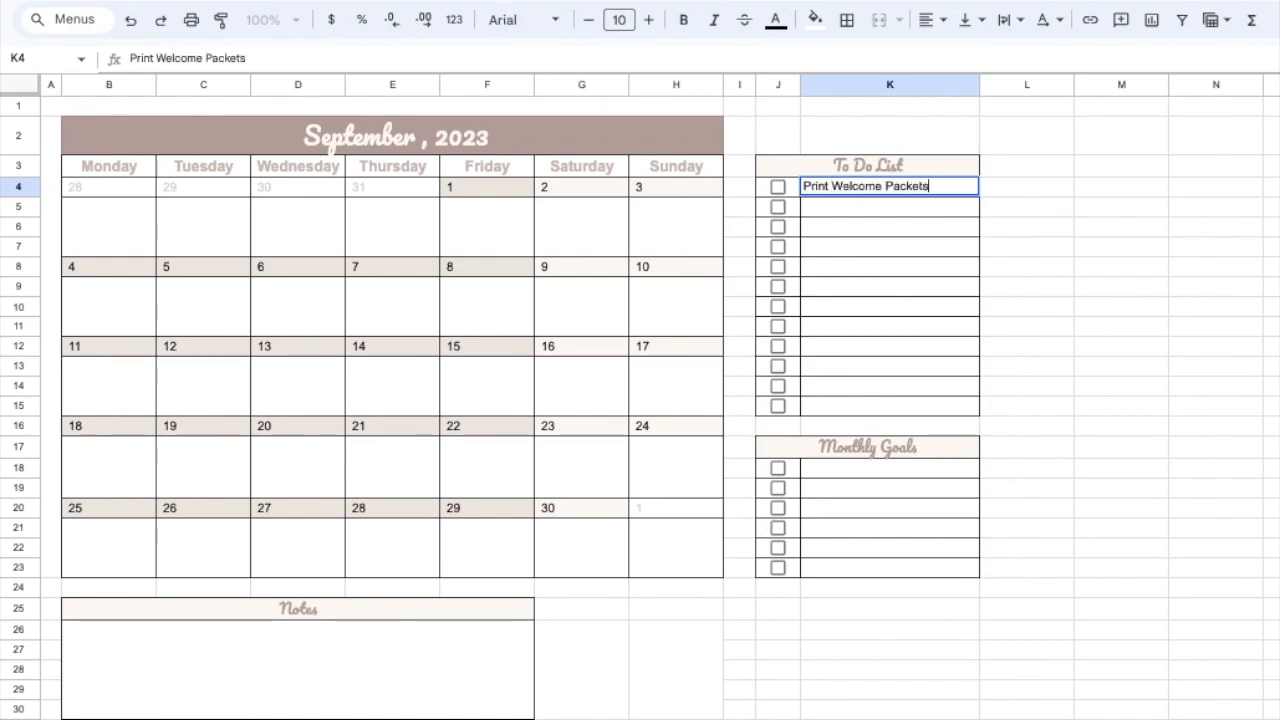
click(1051, 287)
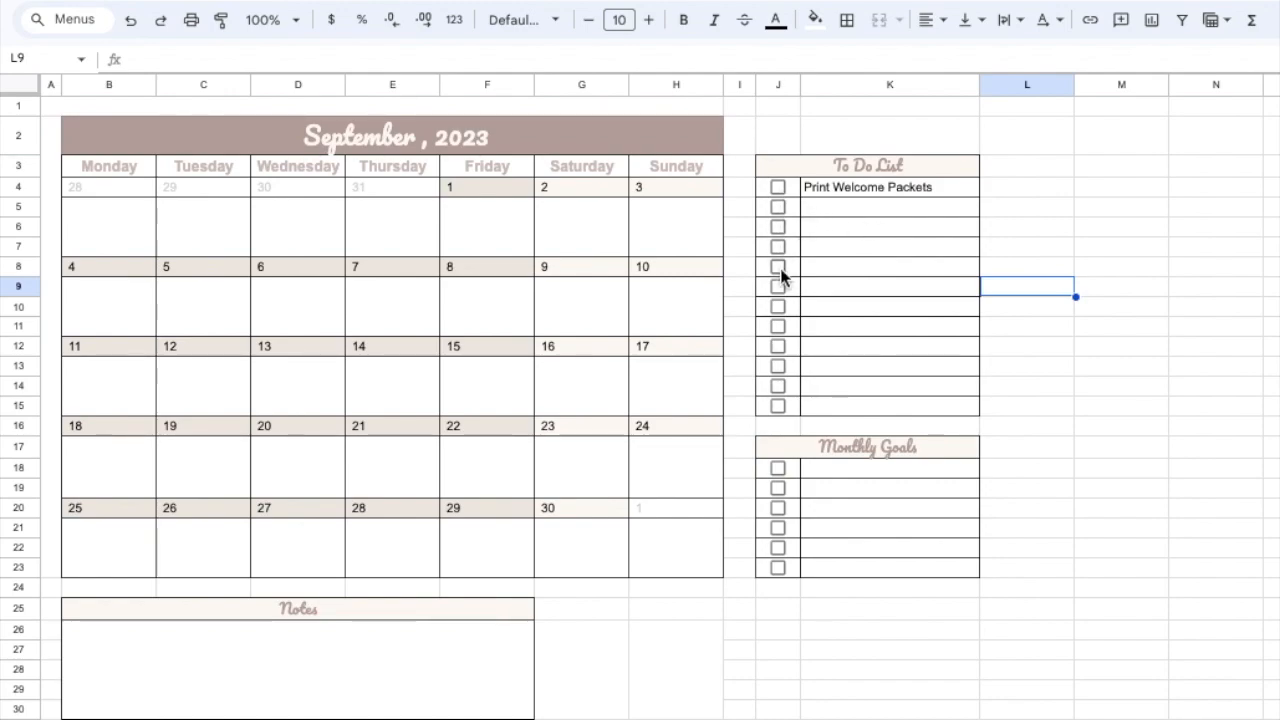
click(778, 188)
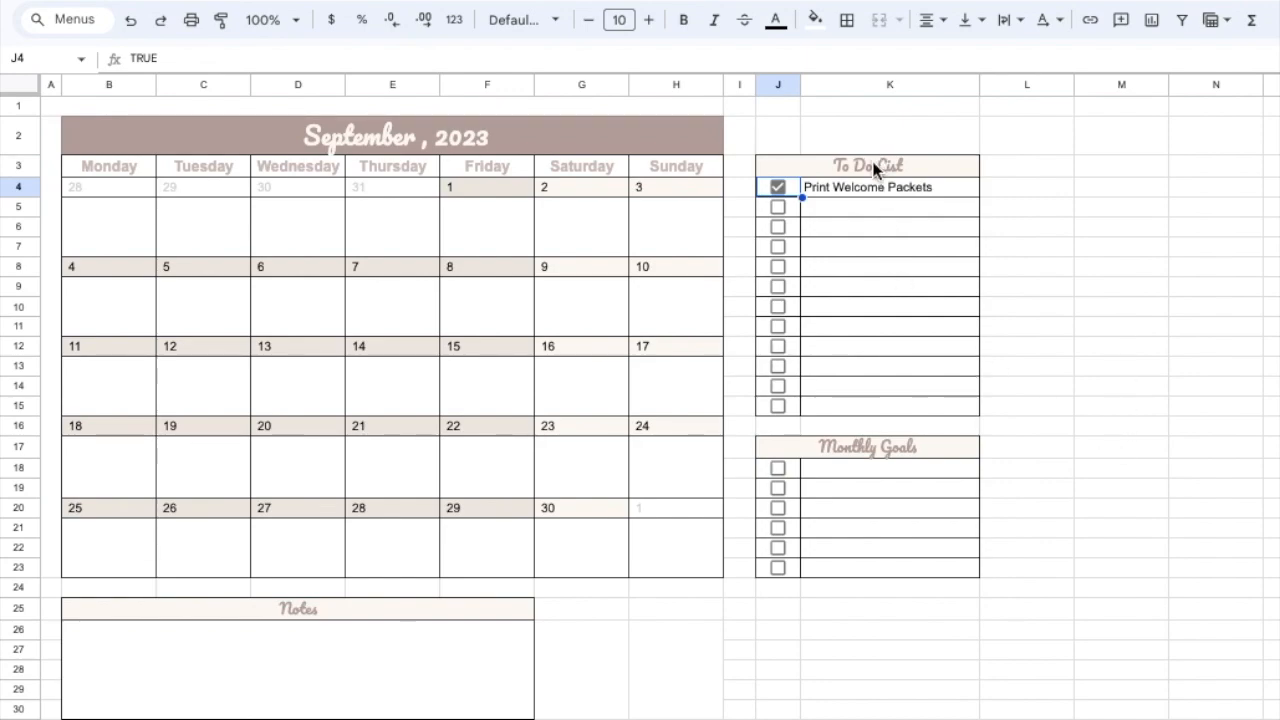
drag(873, 168, 890, 405)
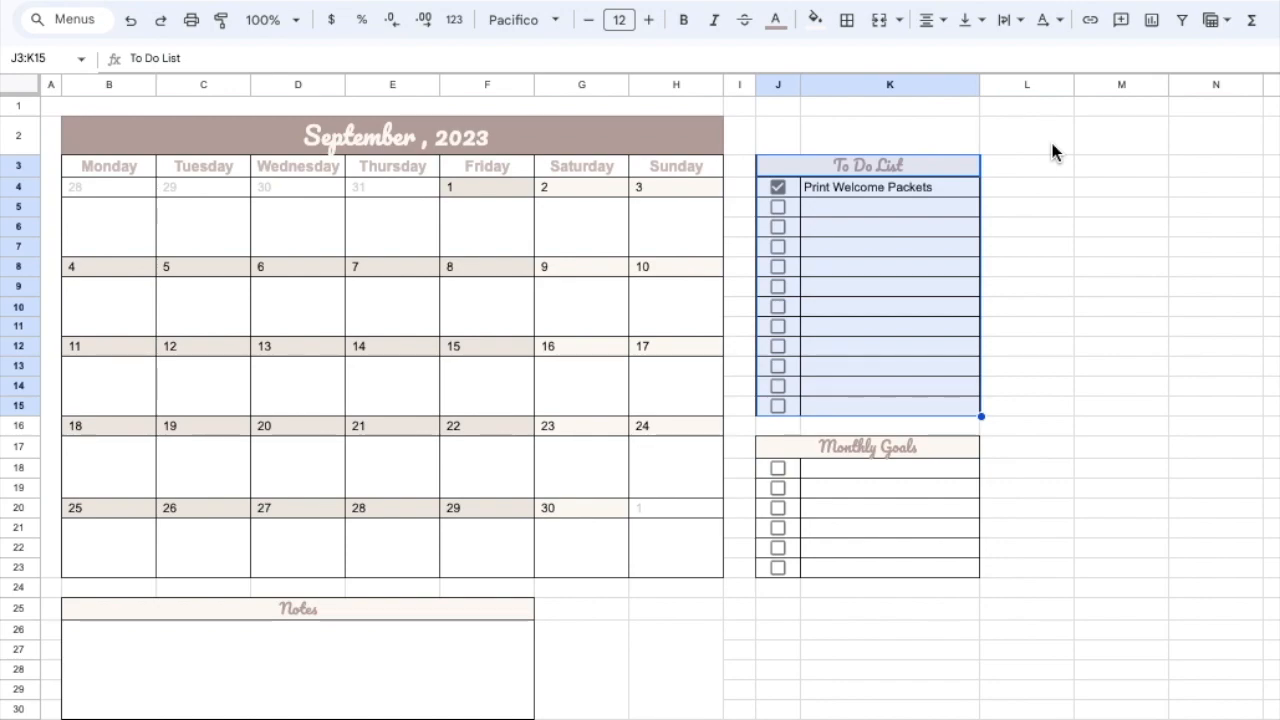
click(1110, 487)
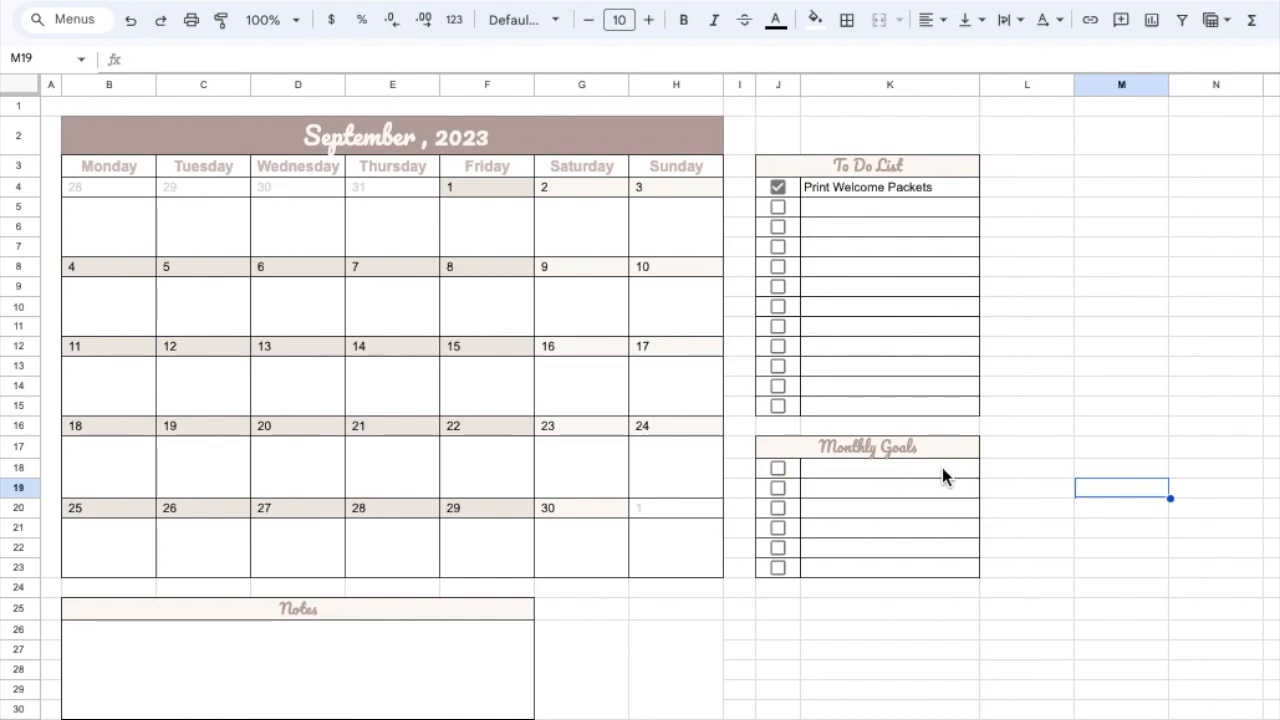
click(116, 640)
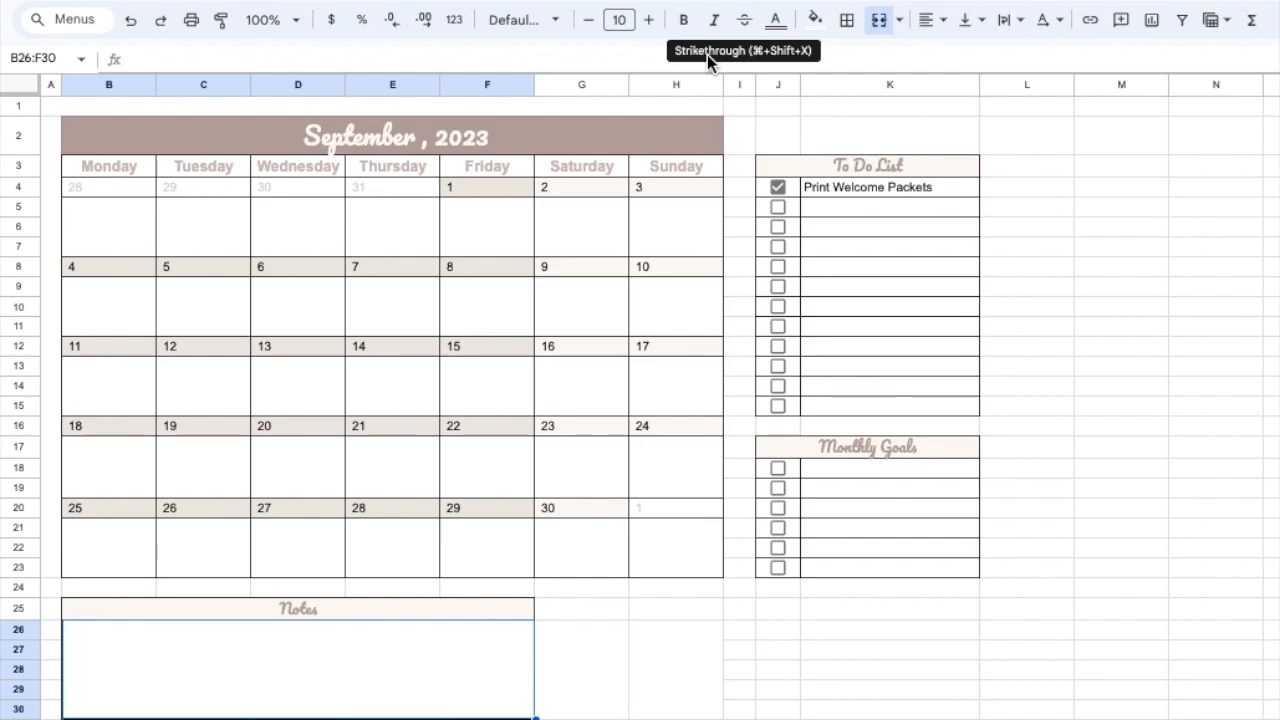
- Try a blue fill on the September 2023 title banner and restore its custom mauve fill
click(564, 137)
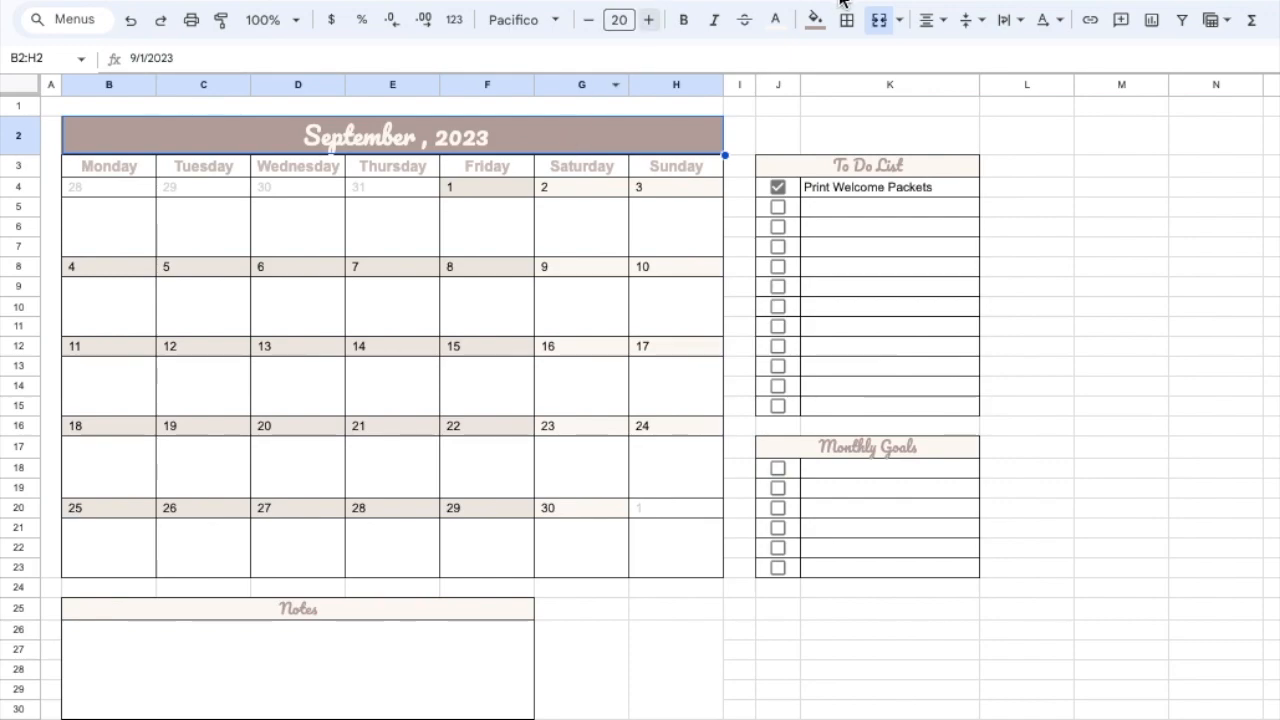
click(816, 22)
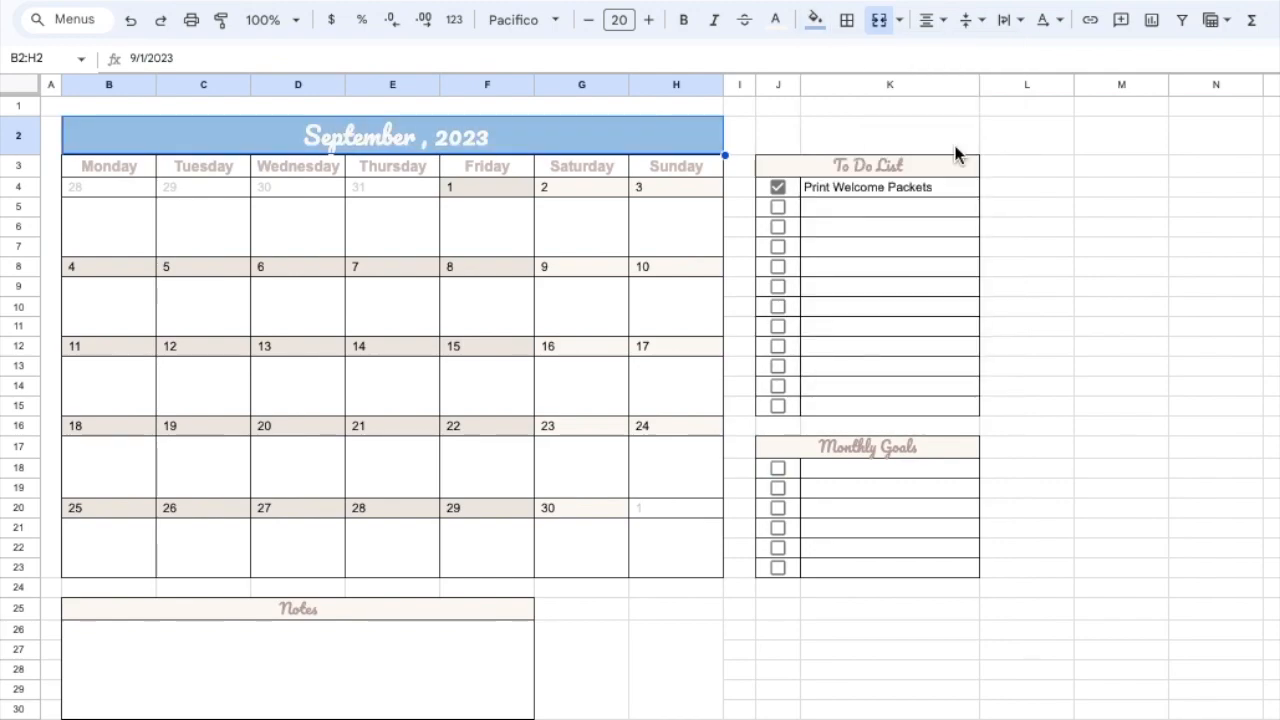
click(816, 20)
click(821, 325)
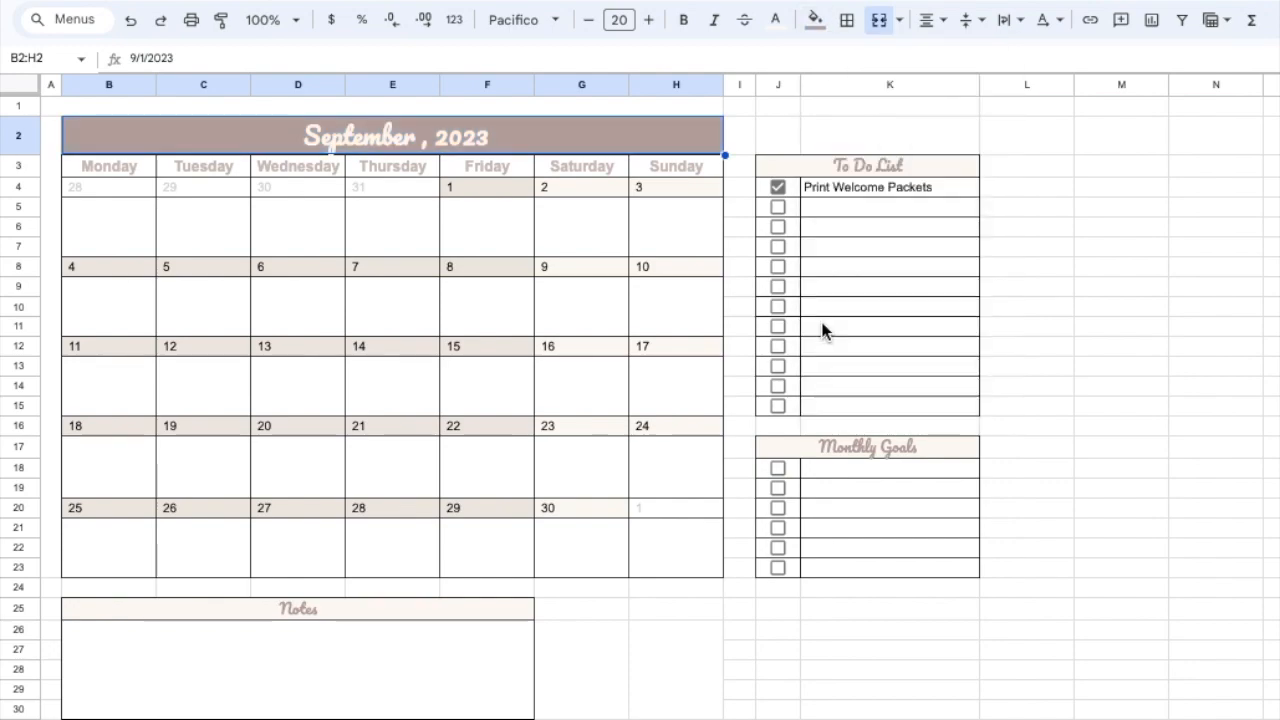
drag(111, 168, 696, 163)
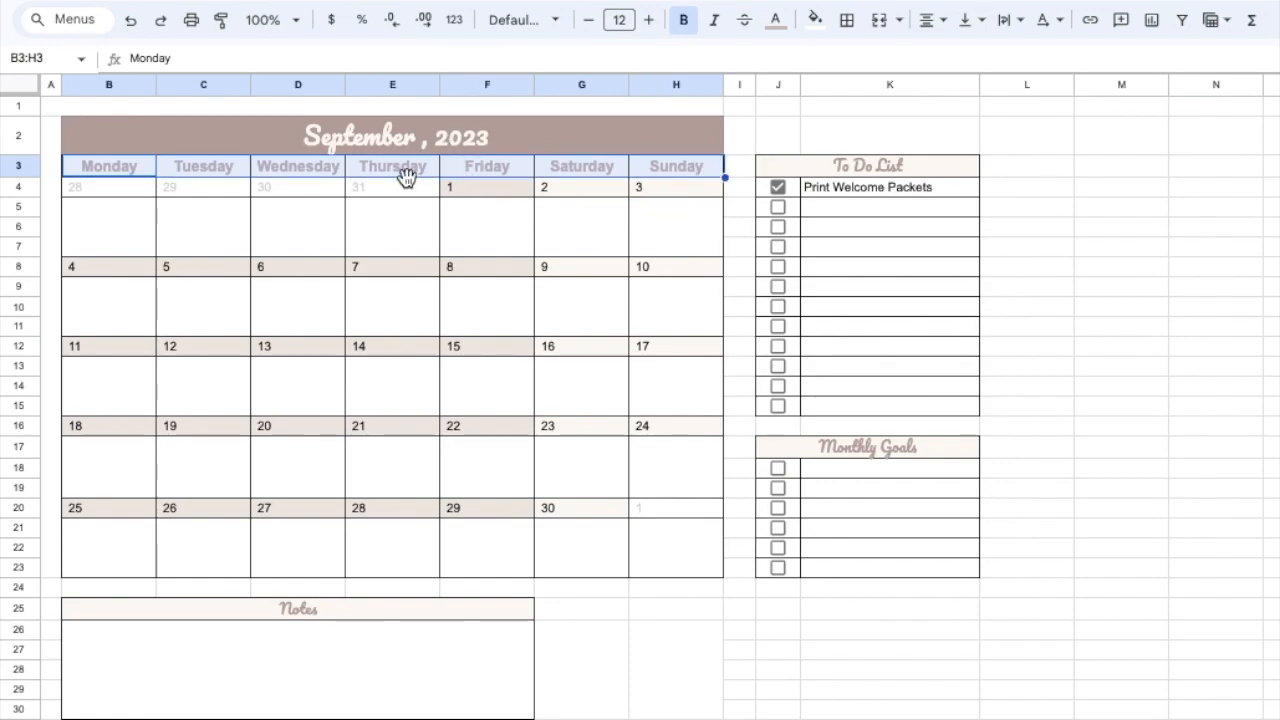
click(862, 170)
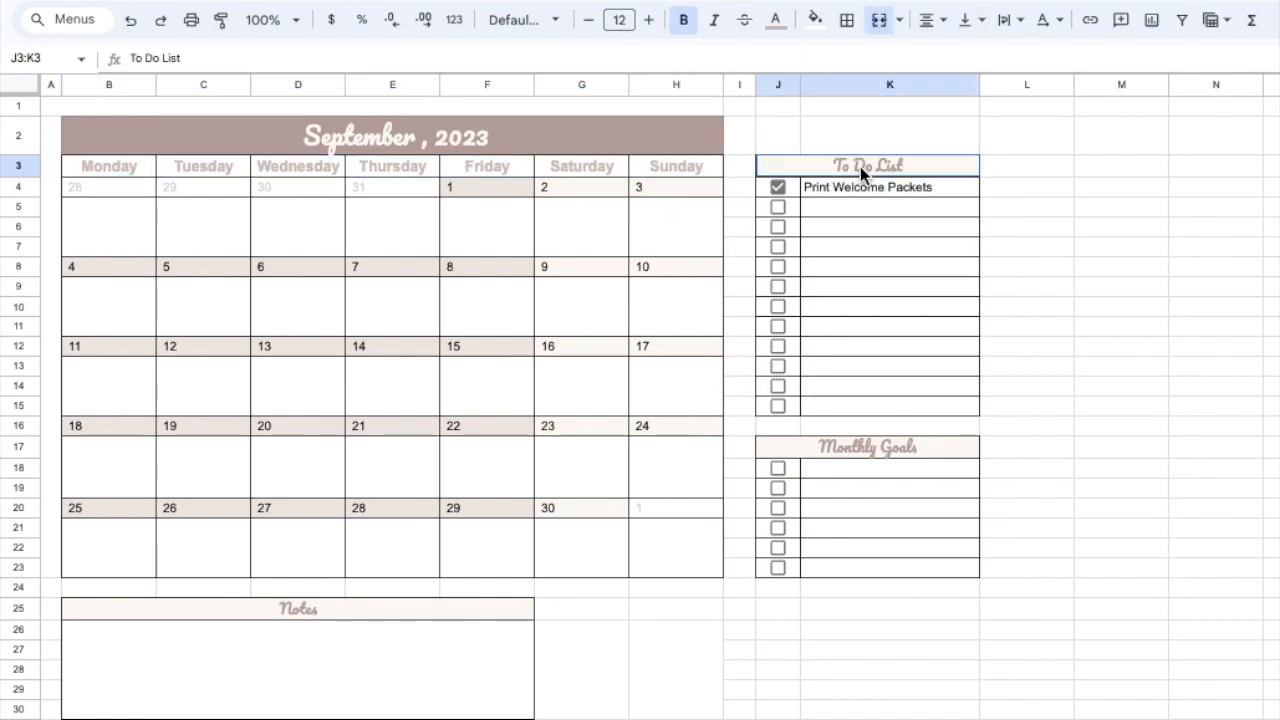
triple_click(860, 168)
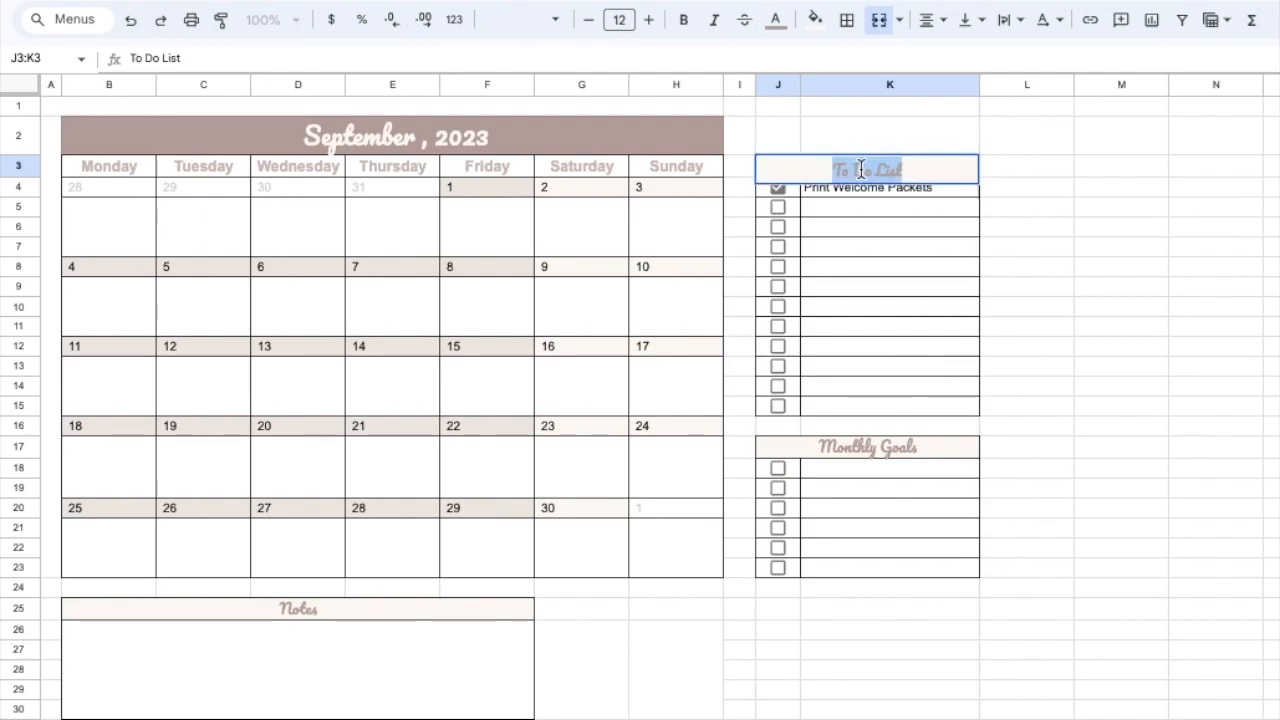
click(1121, 368)
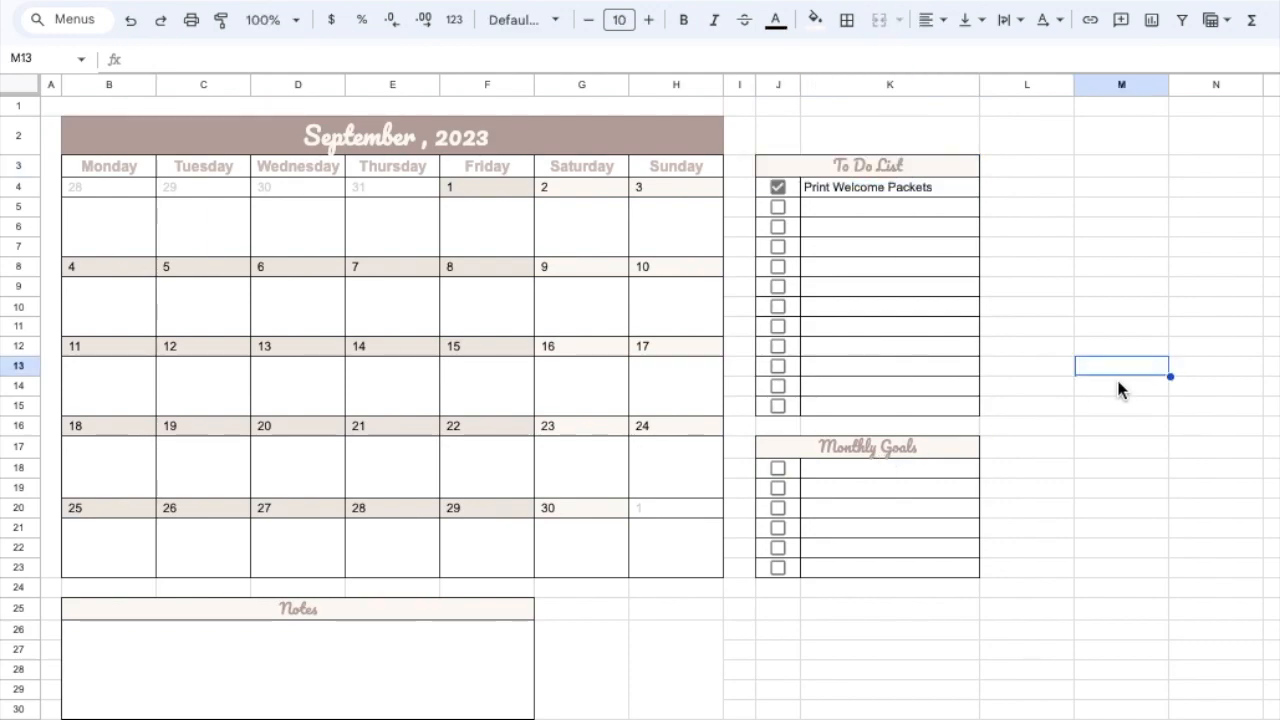
- Examine the text colour choices for the To Do List heading without changing it
click(866, 167)
double_click(868, 168)
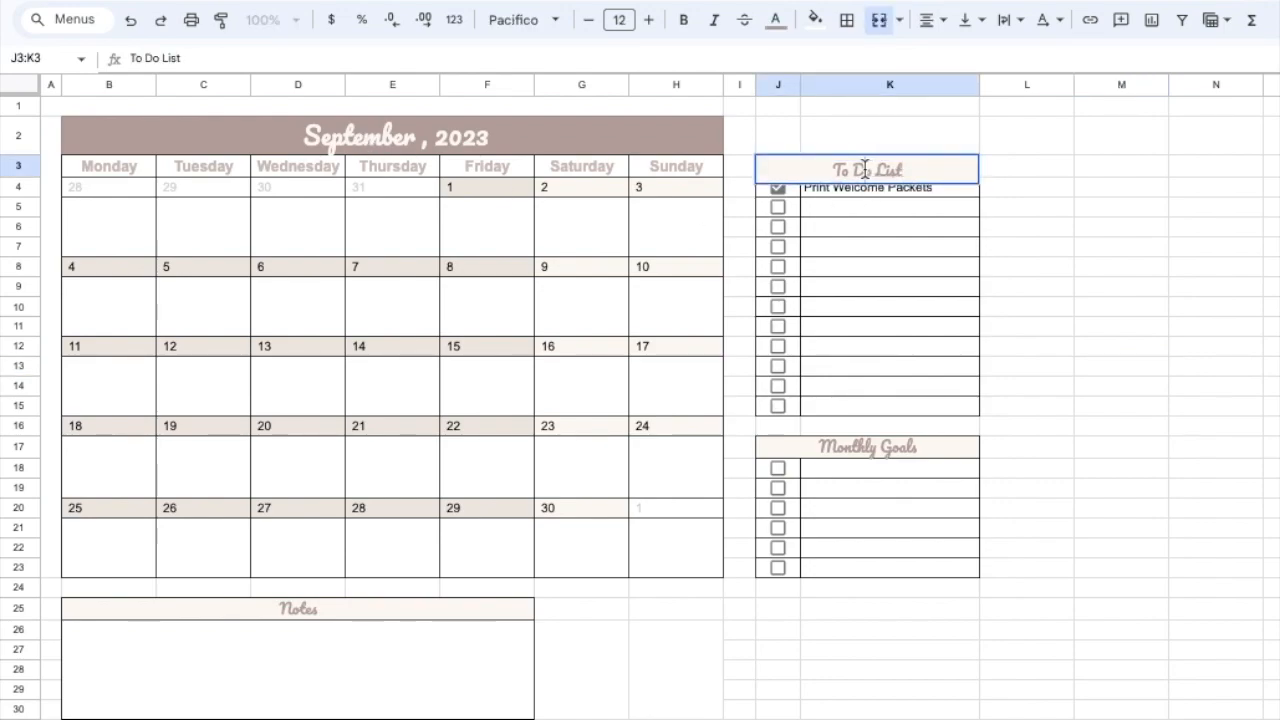
double_click(865, 169)
drag(829, 168, 931, 172)
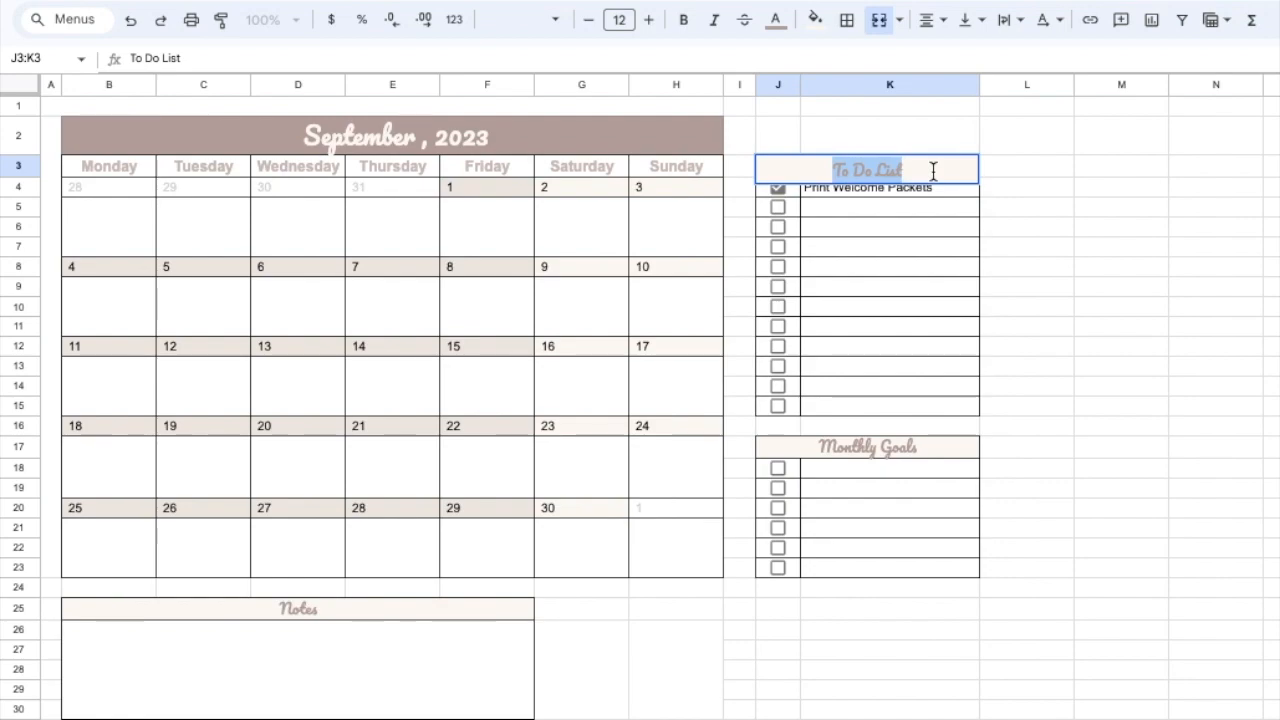
click(777, 22)
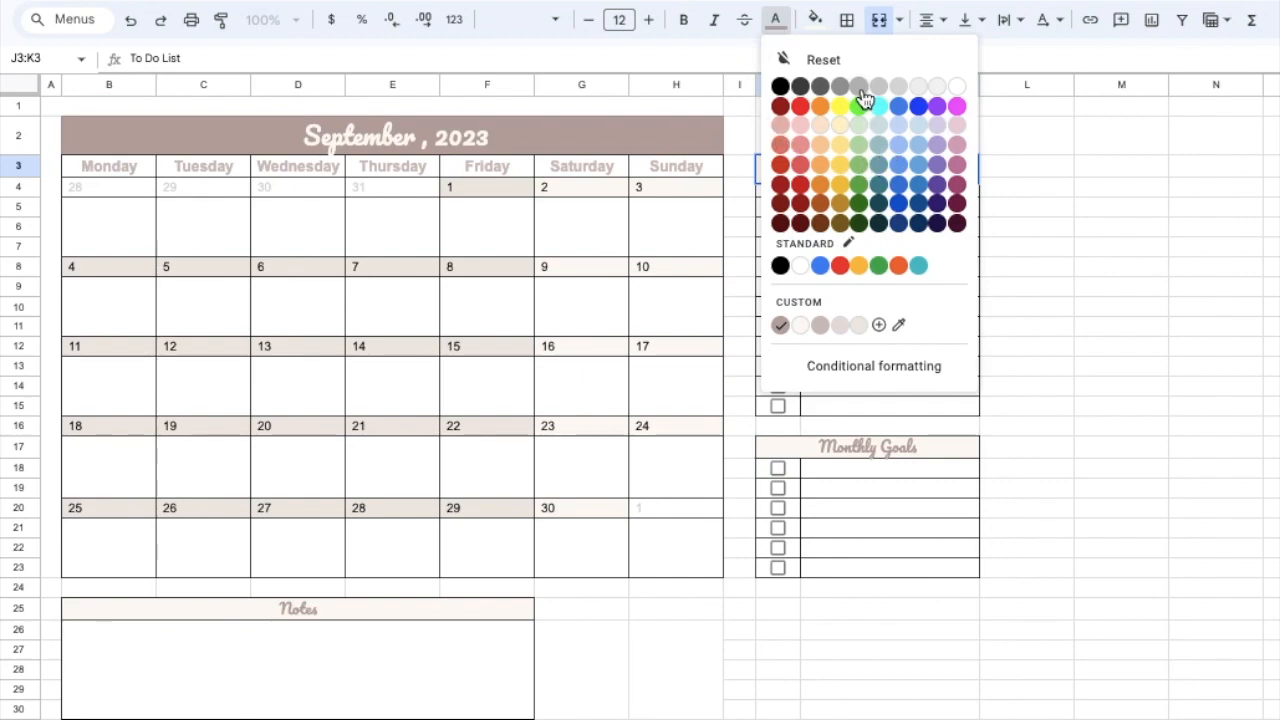
click(1211, 342)
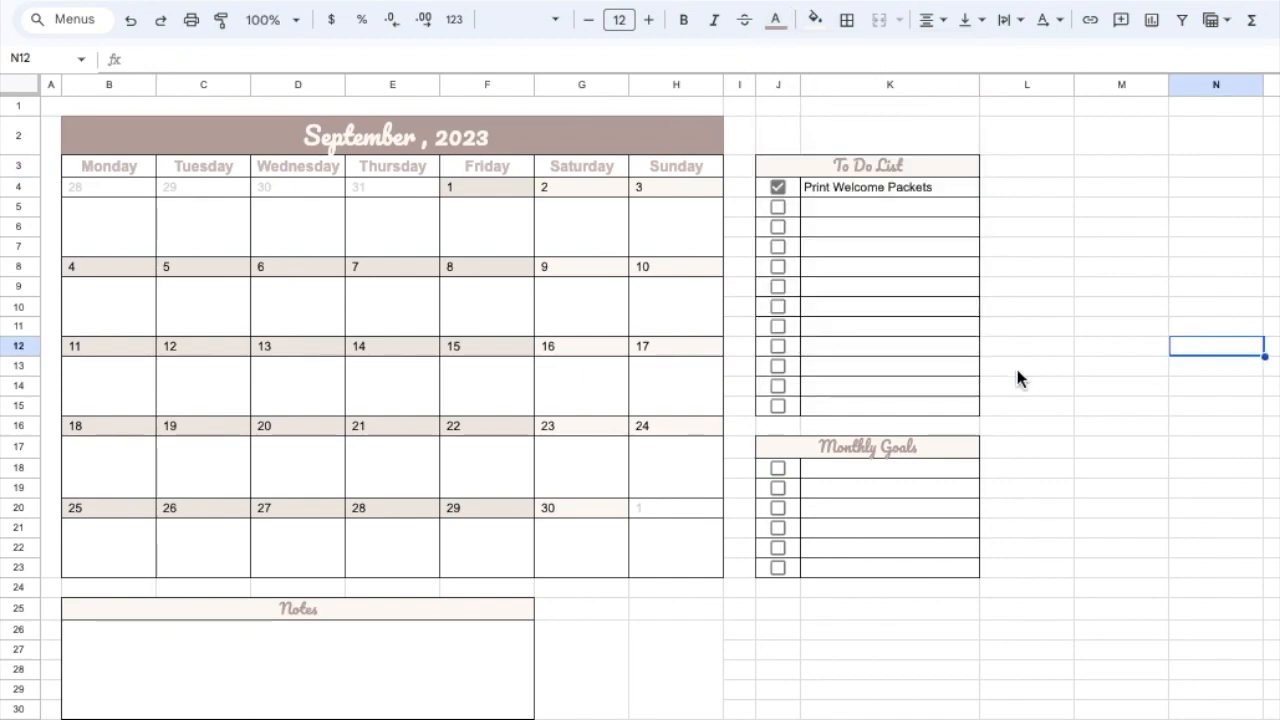
- Examine the font choices for the To Do List heading text without changing it
click(898, 170)
double_click(891, 171)
double_click(888, 170)
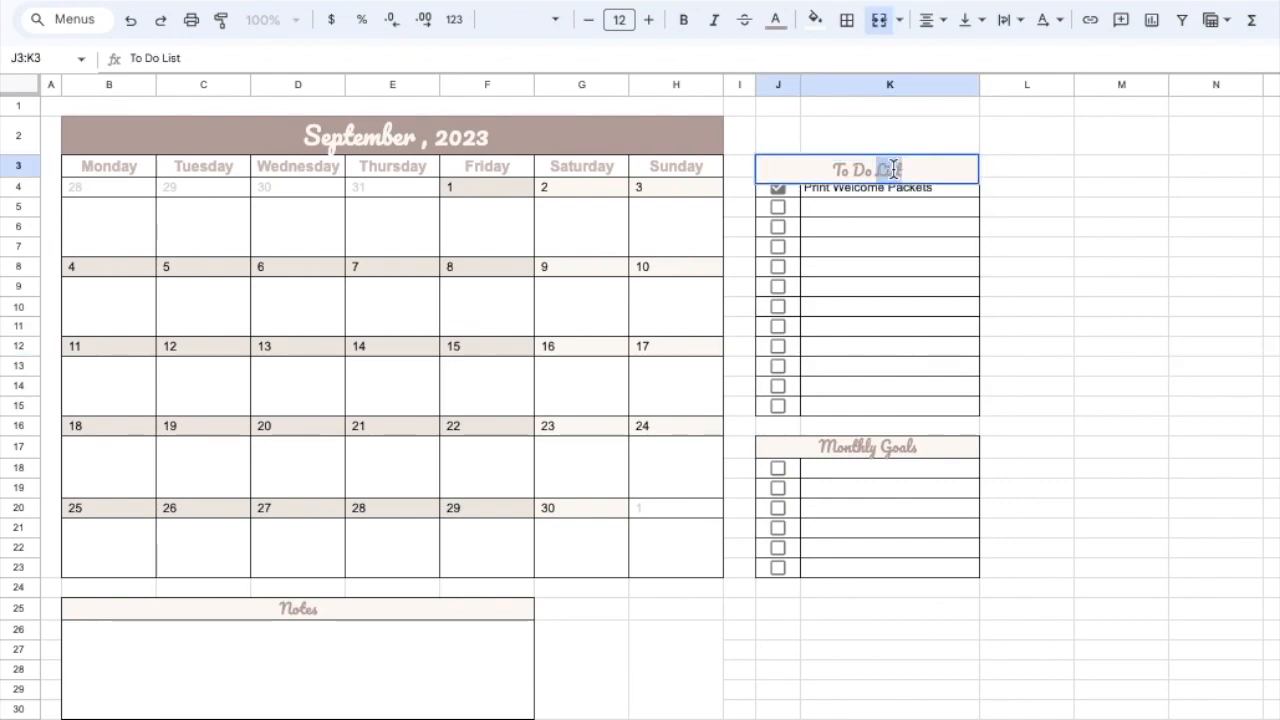
triple_click(820, 169)
click(557, 22)
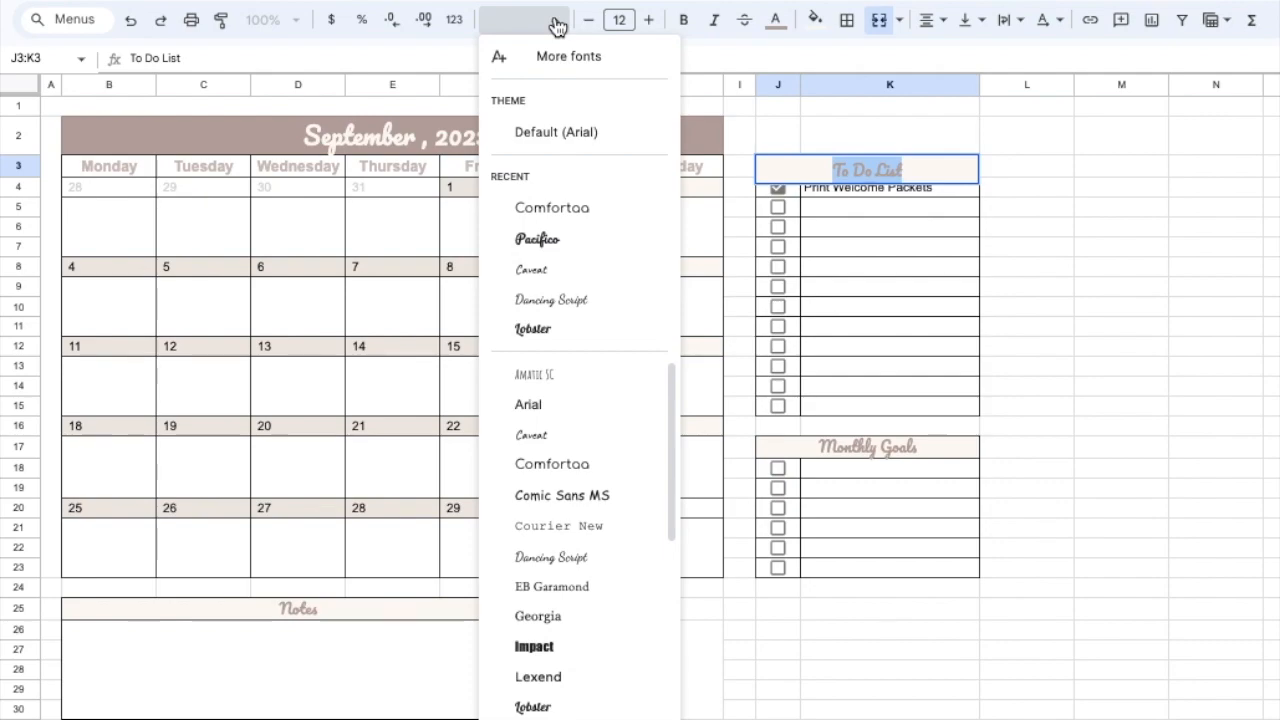
click(1069, 266)
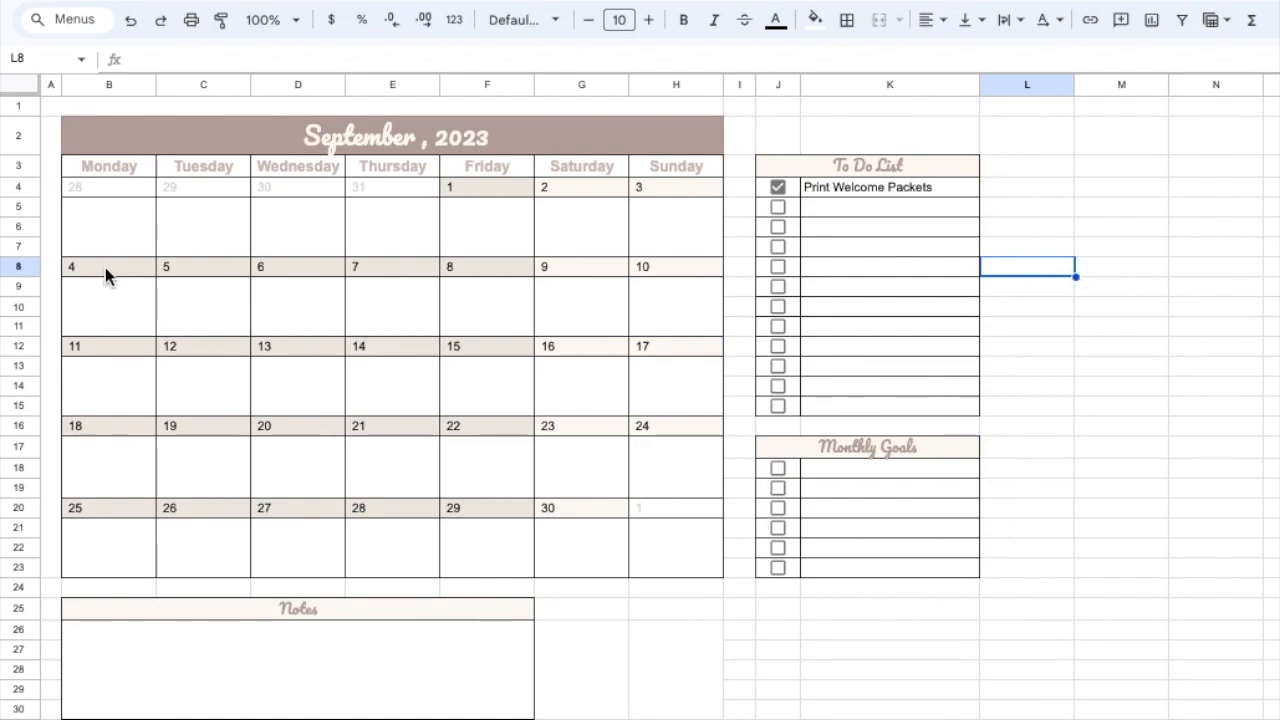
- Examine the fill colour choices for the September 4 to 8 date cells without changing them
drag(105, 267, 497, 268)
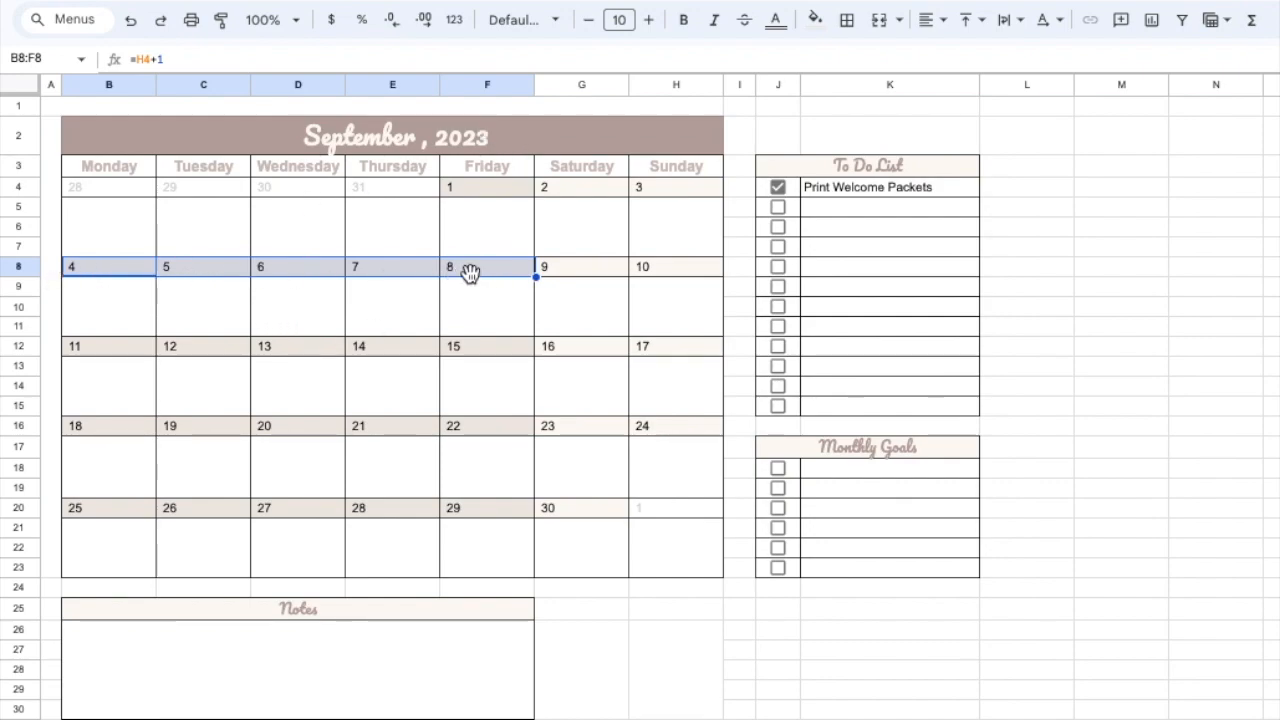
click(818, 21)
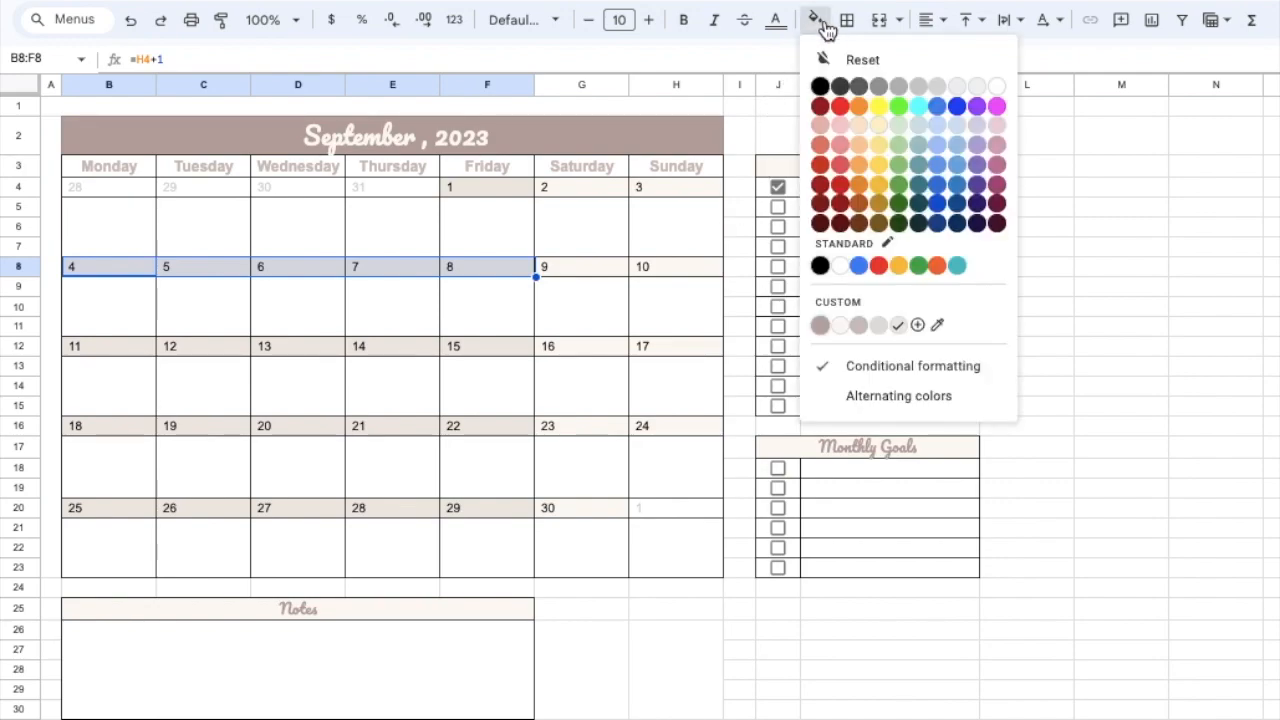
click(1206, 402)
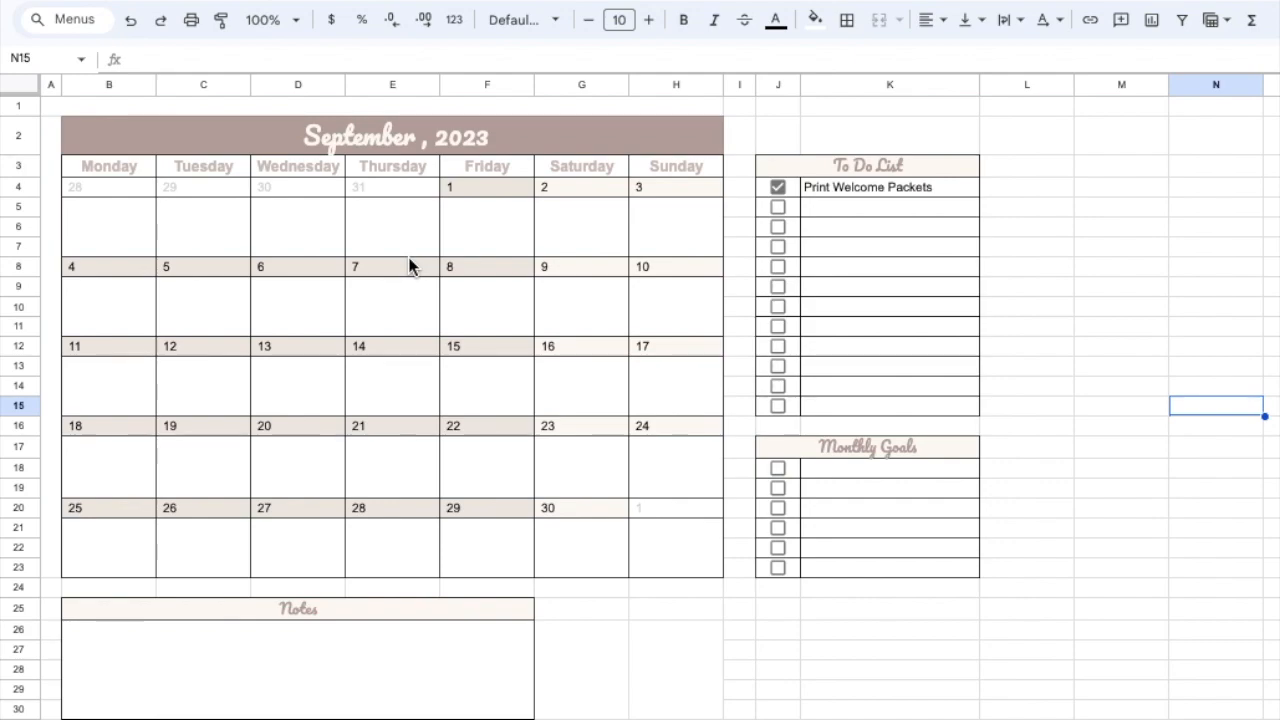
- Enter "First Day Back!" in the event cell under Friday, September 1
click(486, 219)
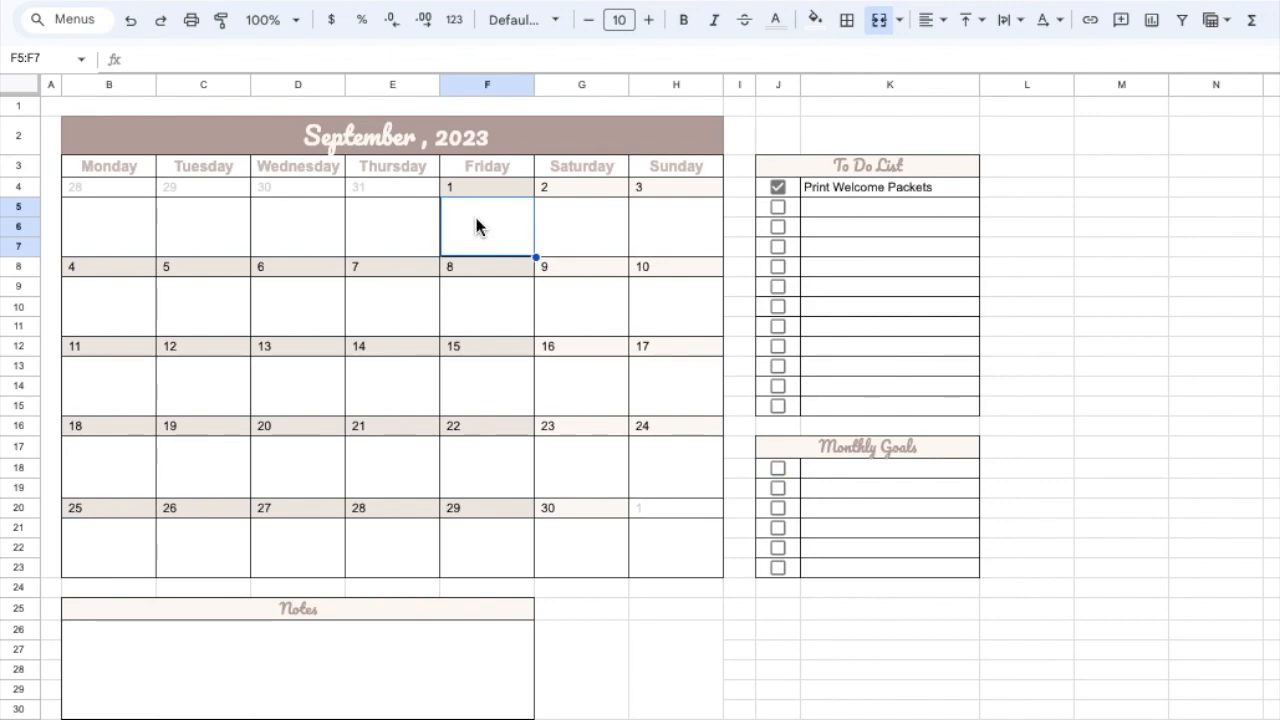
click(163, 57)
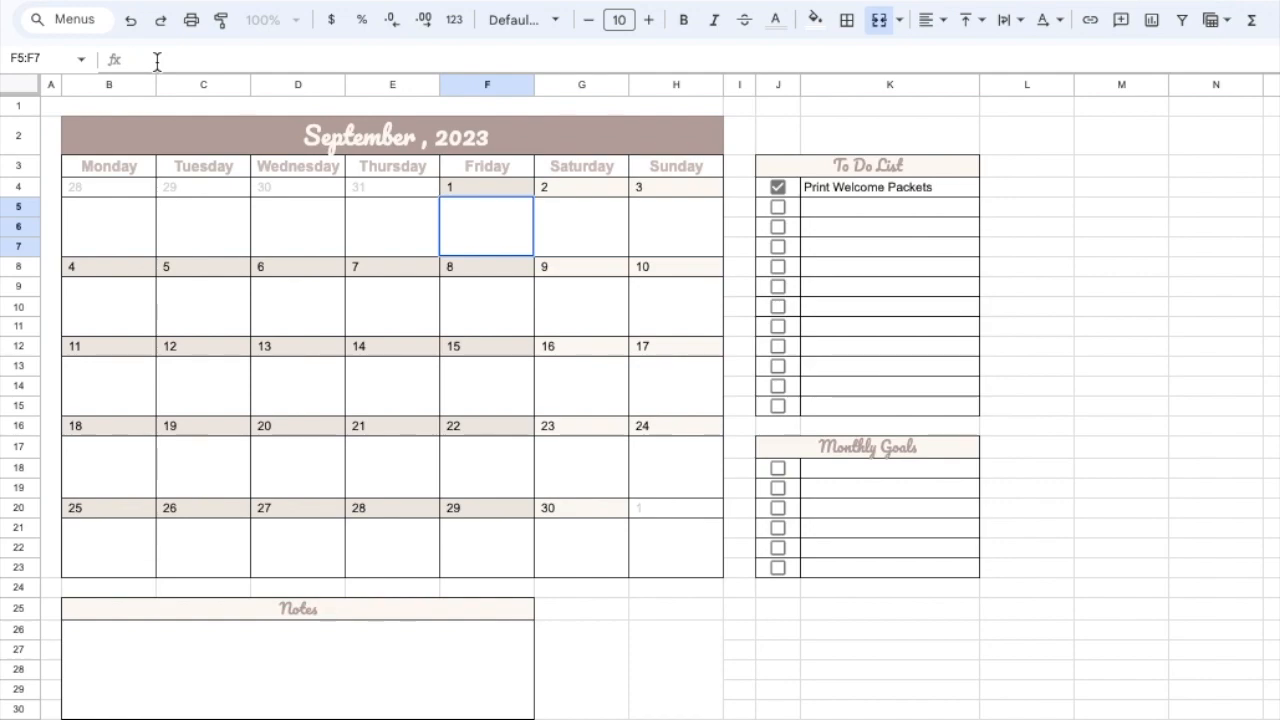
text(First Day Back!)
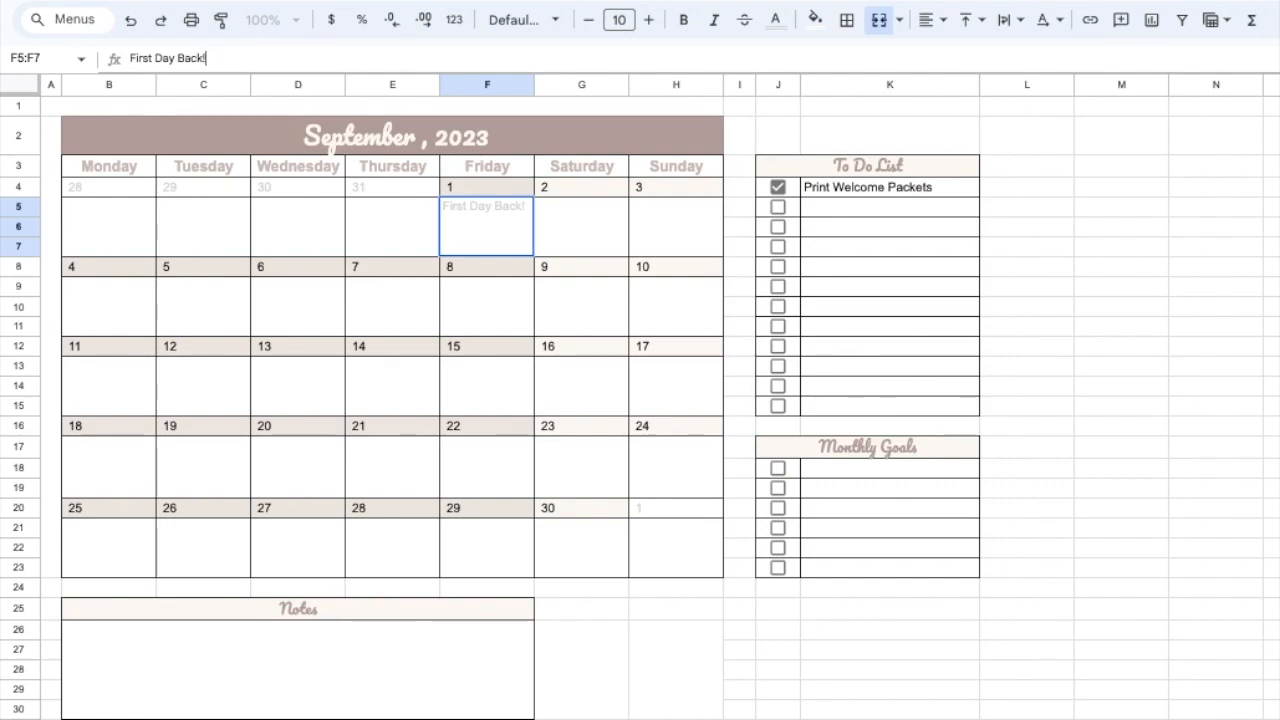
key(Return)
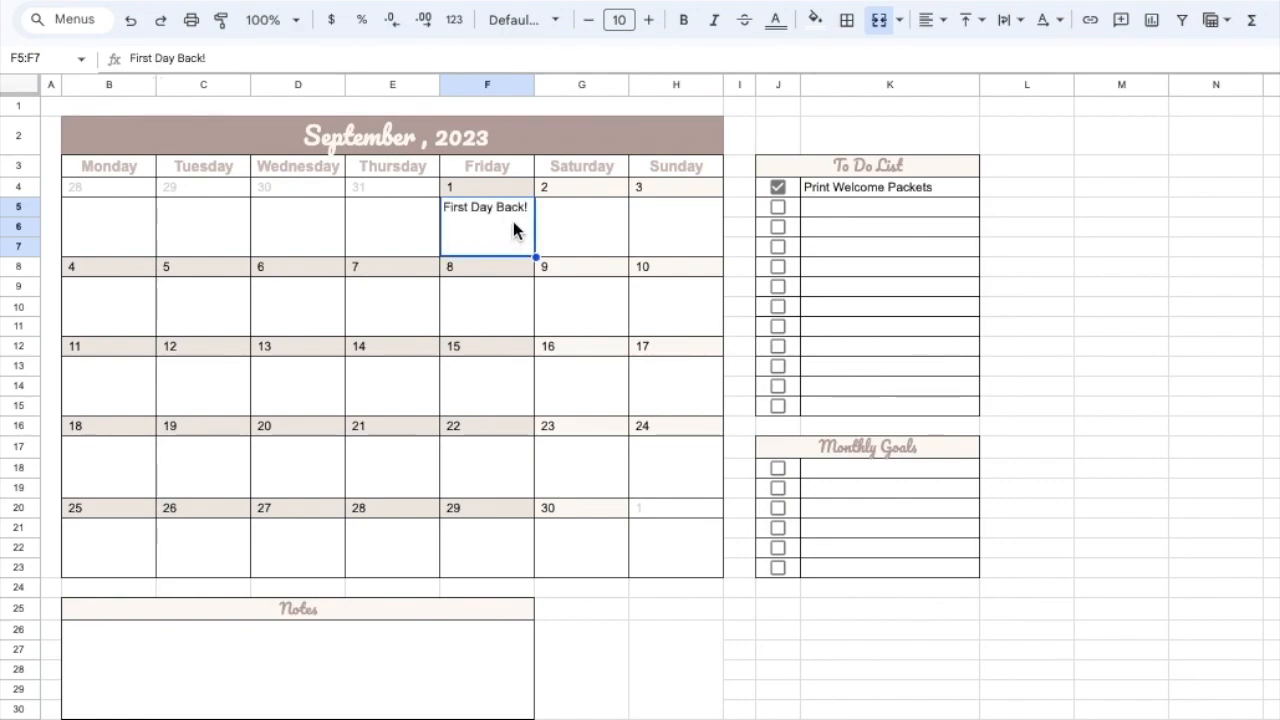
text(jhljsdflhs)
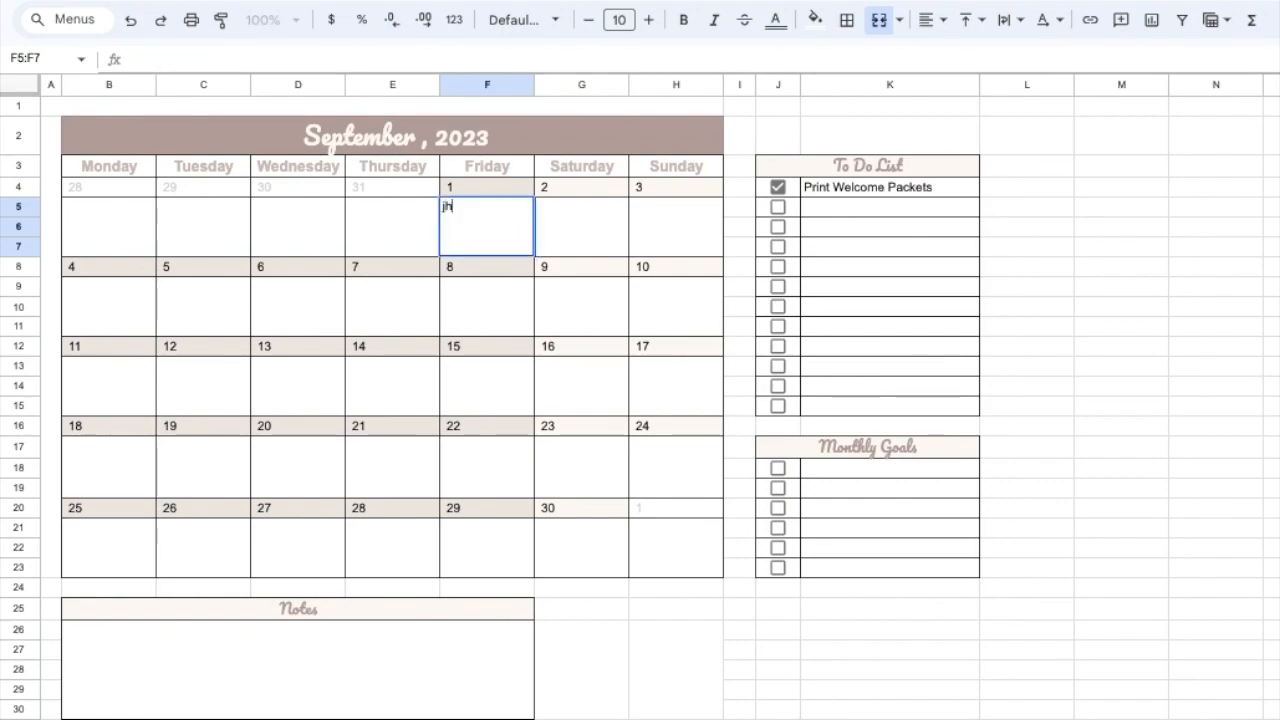
key(BackSpace)
key(BackSpace)
key(BackSpace)
key(BackSpace)
key(BackSpace)
key(BackSpace)
key(BackSpace)
key(BackSpace)
key(BackSpace)
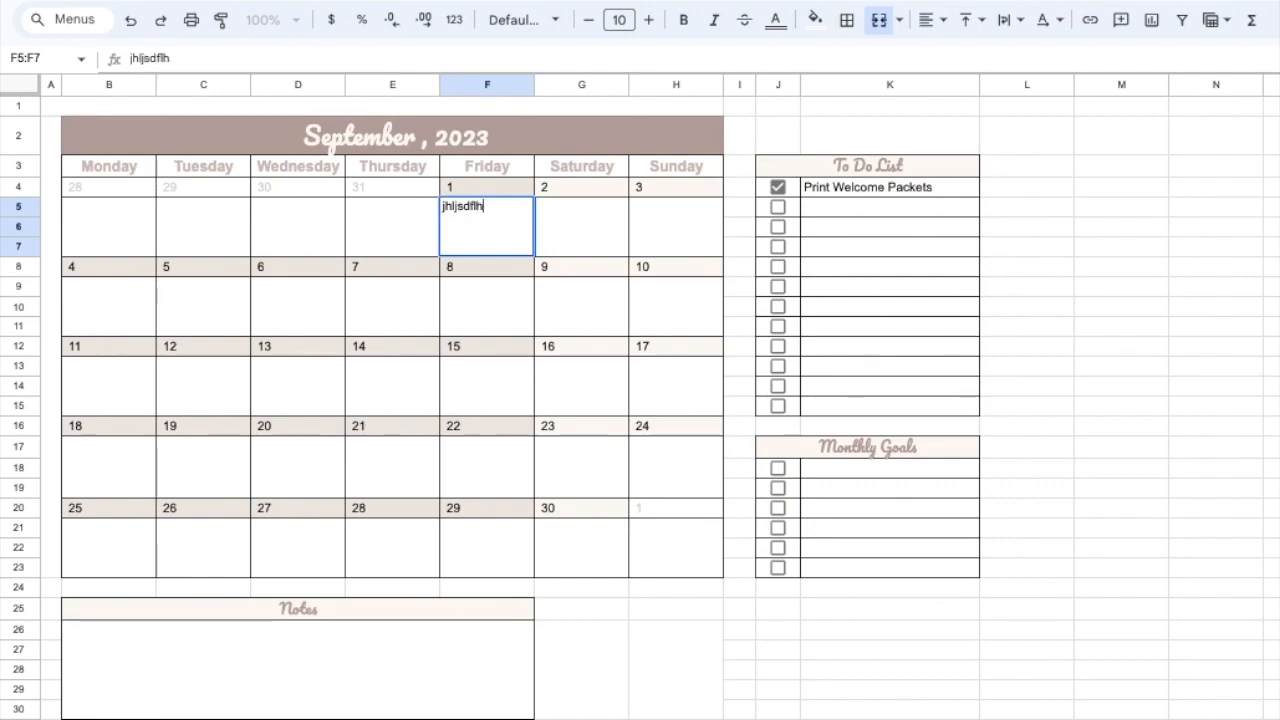
key(BackSpace)
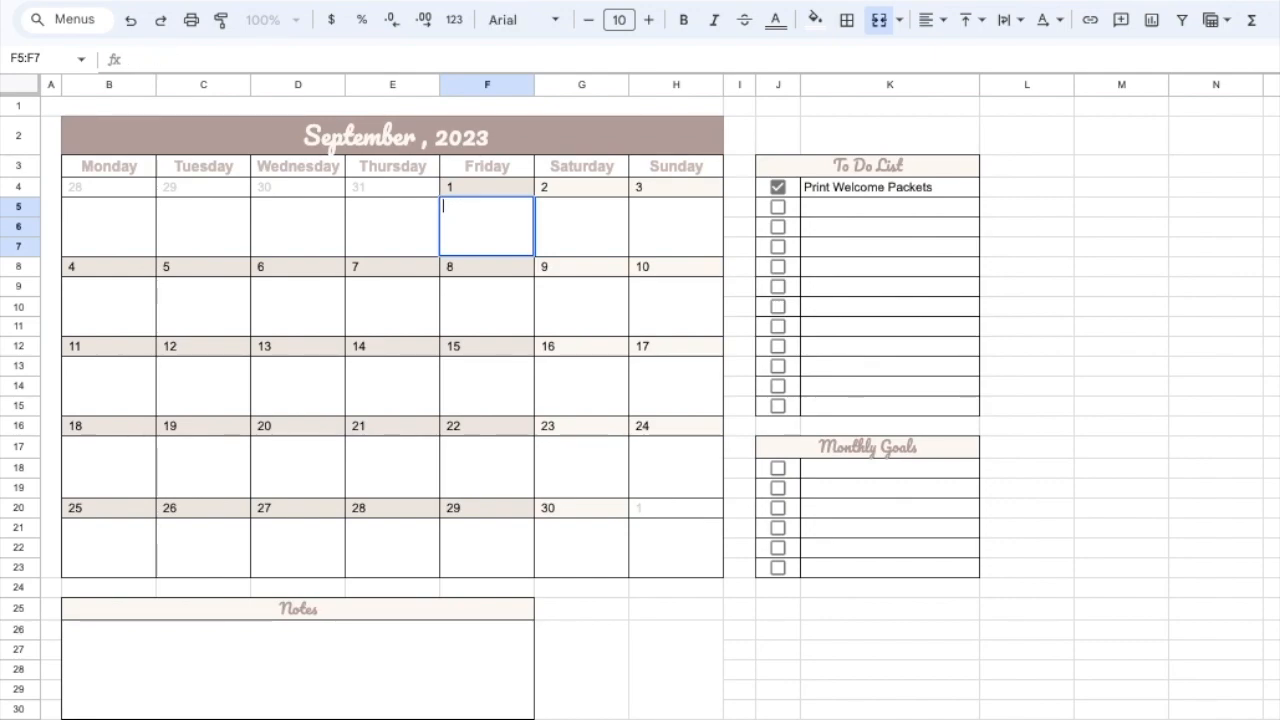
text(Dinn)
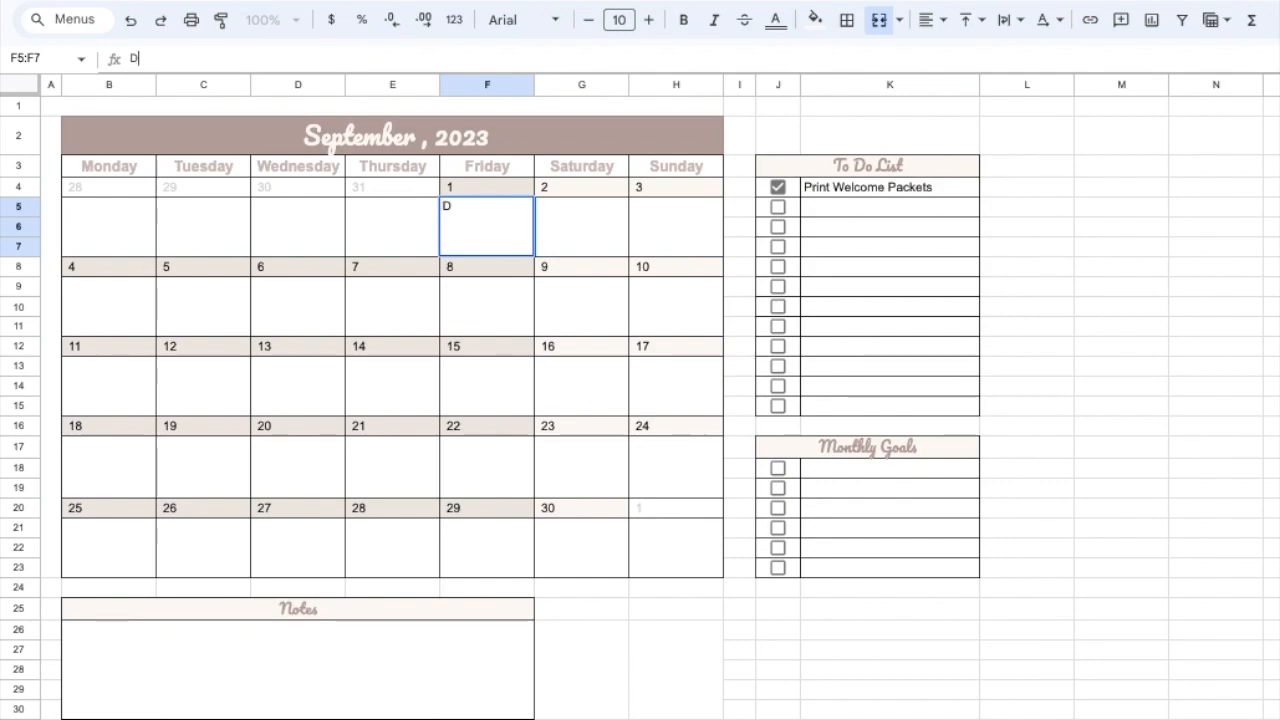
key(BackSpace)
key(BackSpace)
- Complete the event text under Friday, September 1 so it reads "First Day Back!"
key(BackSpace)
key(BackSpace)
text(Firs)
text(ts D)
key(BackSpace)
key(BackSpace)
key(BackSpace)
key(BackSpace)
text(t Day)
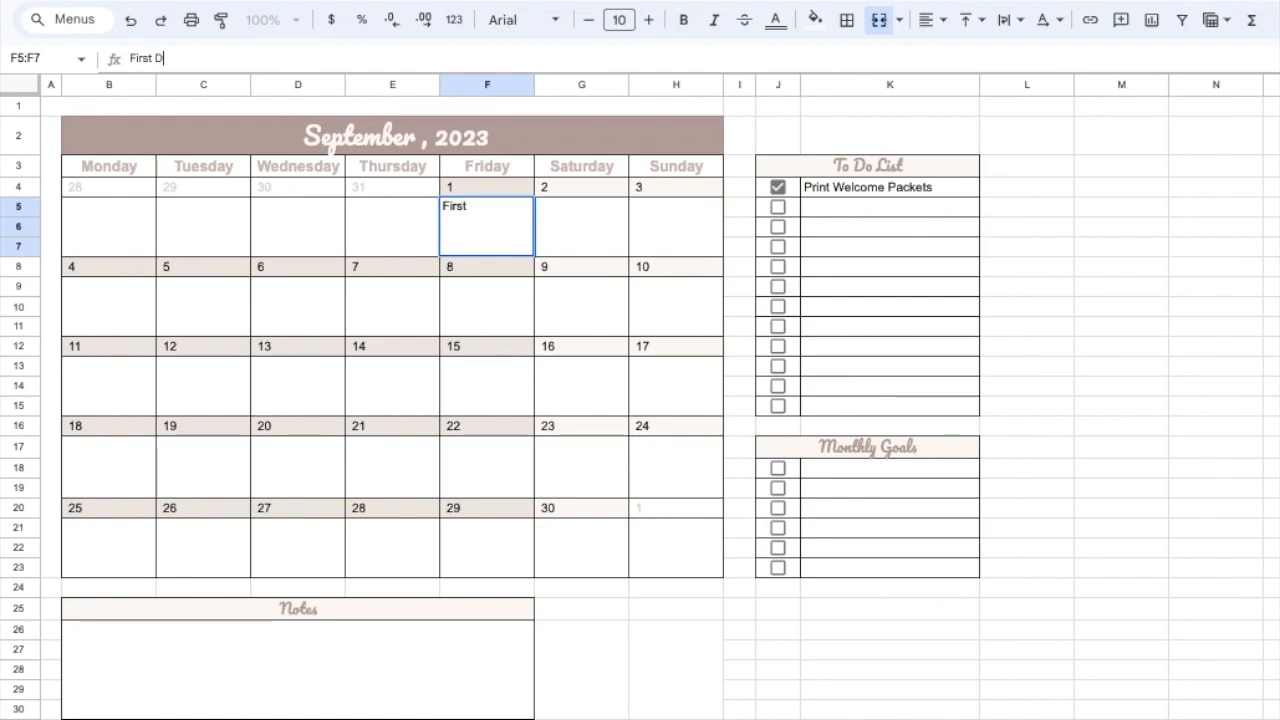
text( Back!)
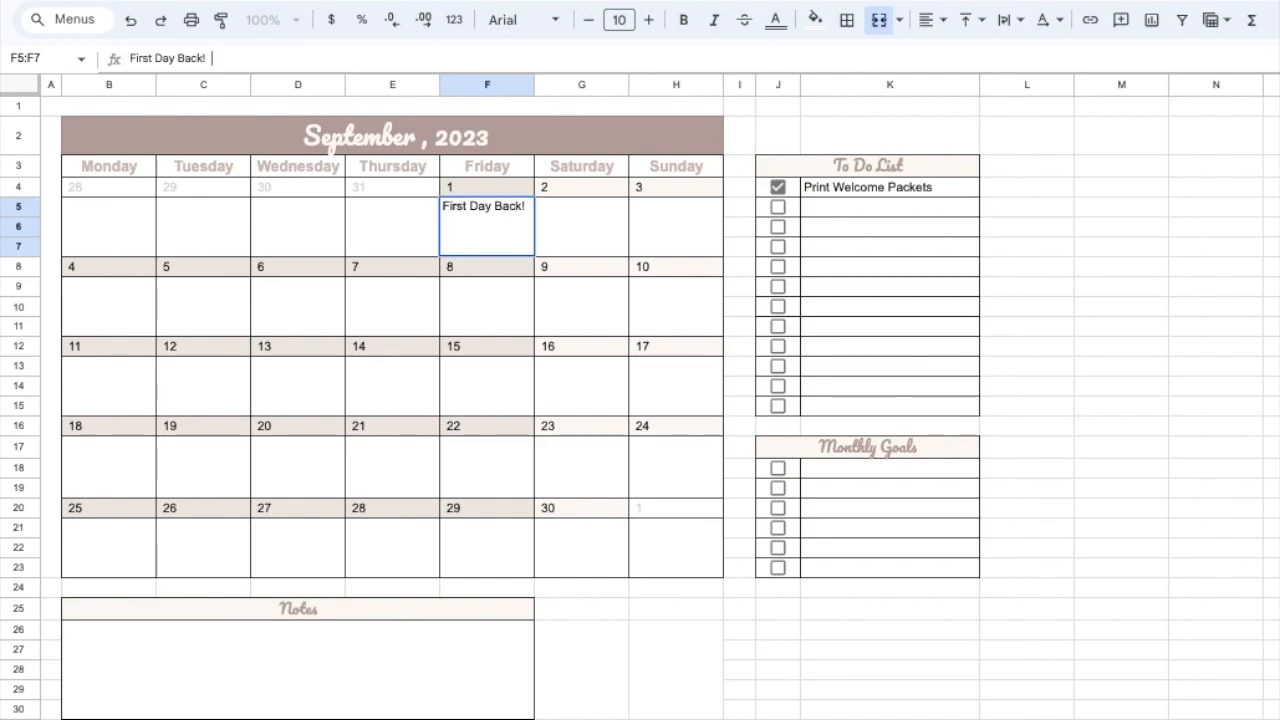
- Add "4pm Staff Meeting" after "First Day Back!" in the September 1 event cell
text(4ppm Meeting)
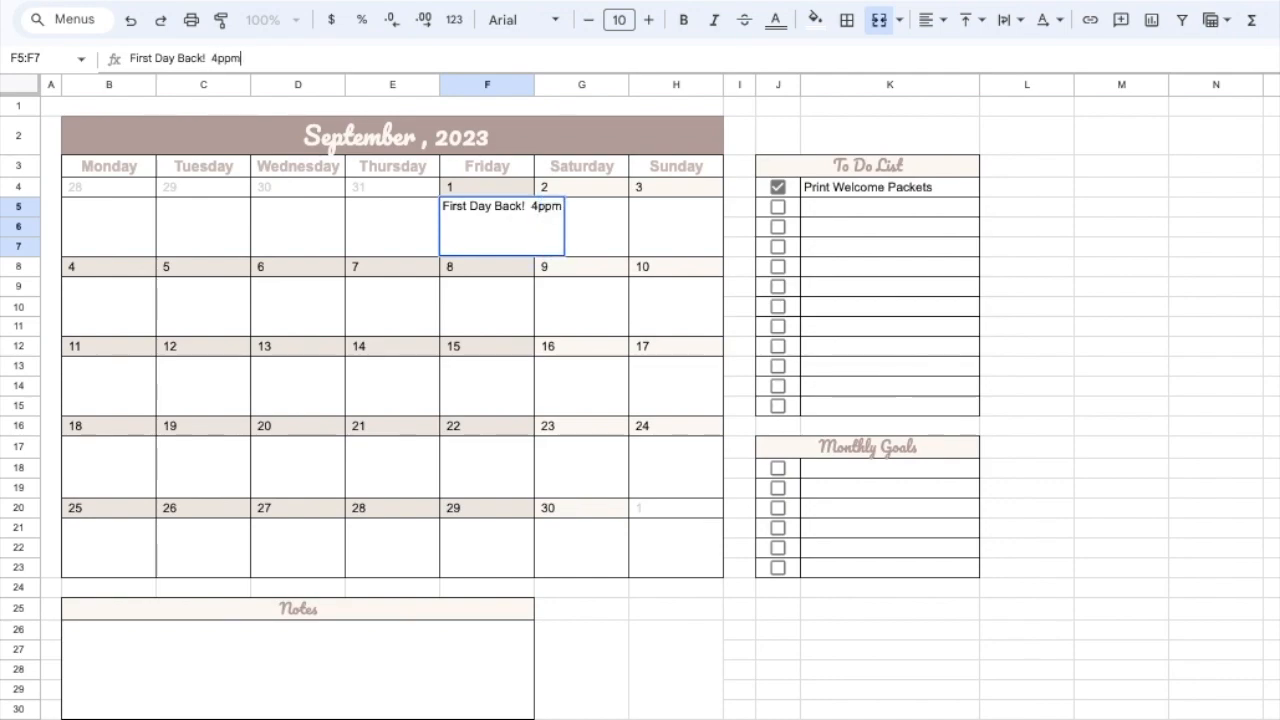
key(BackSpace)
key(BackSpace)
key(BackSpace)
key(BackSpace)
key(BackSpace)
key(BackSpace)
key(BackSpace)
key(BackSpace)
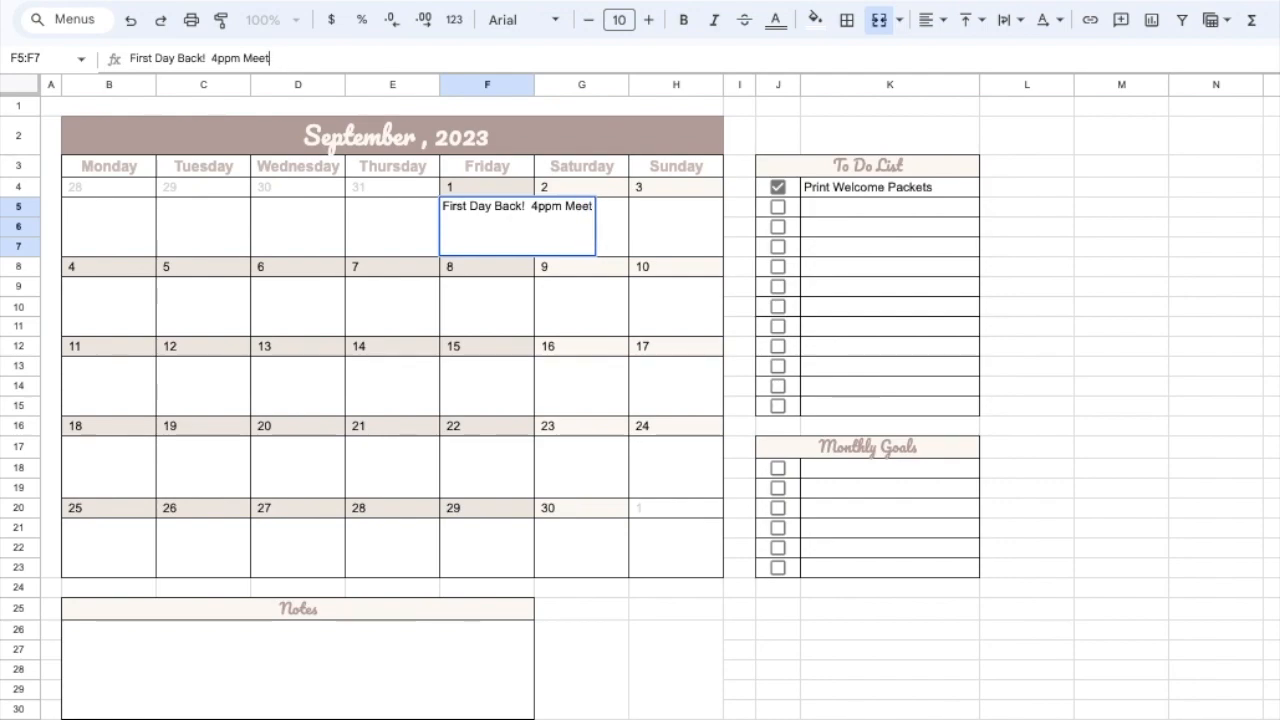
key(BackSpace)
key(BackSpace)
text(m)
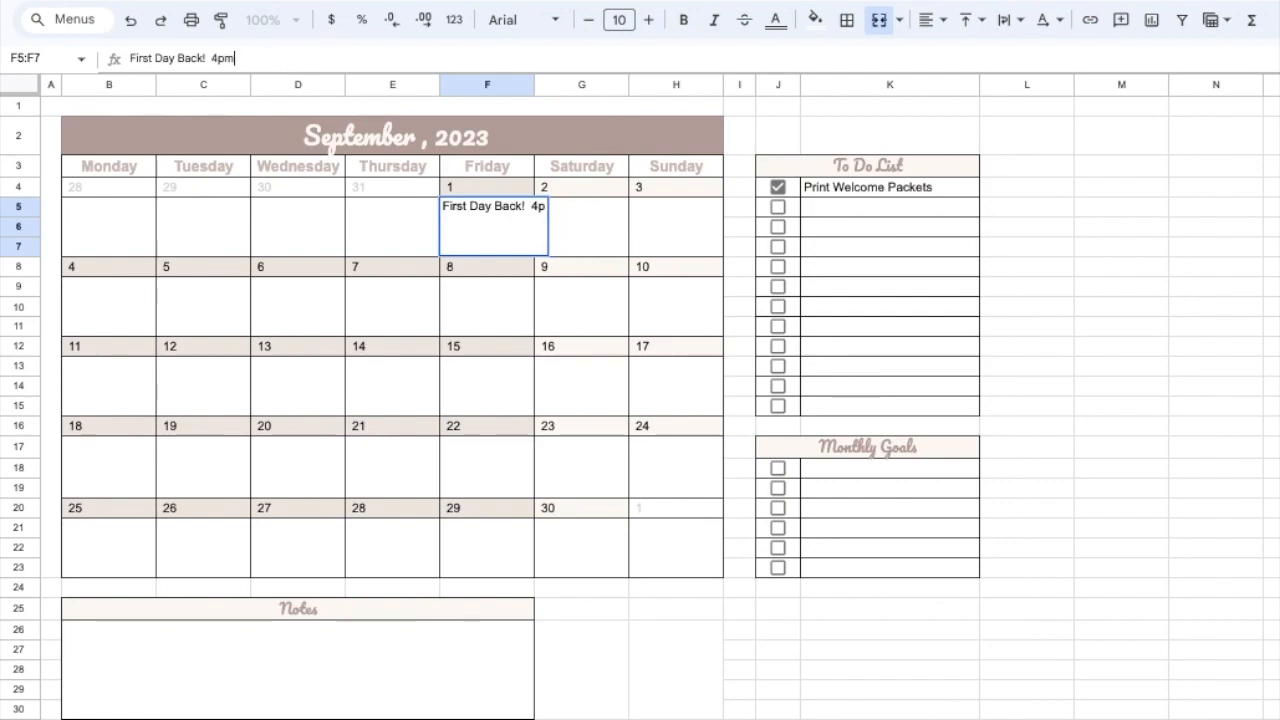
text( Staff Meeting)
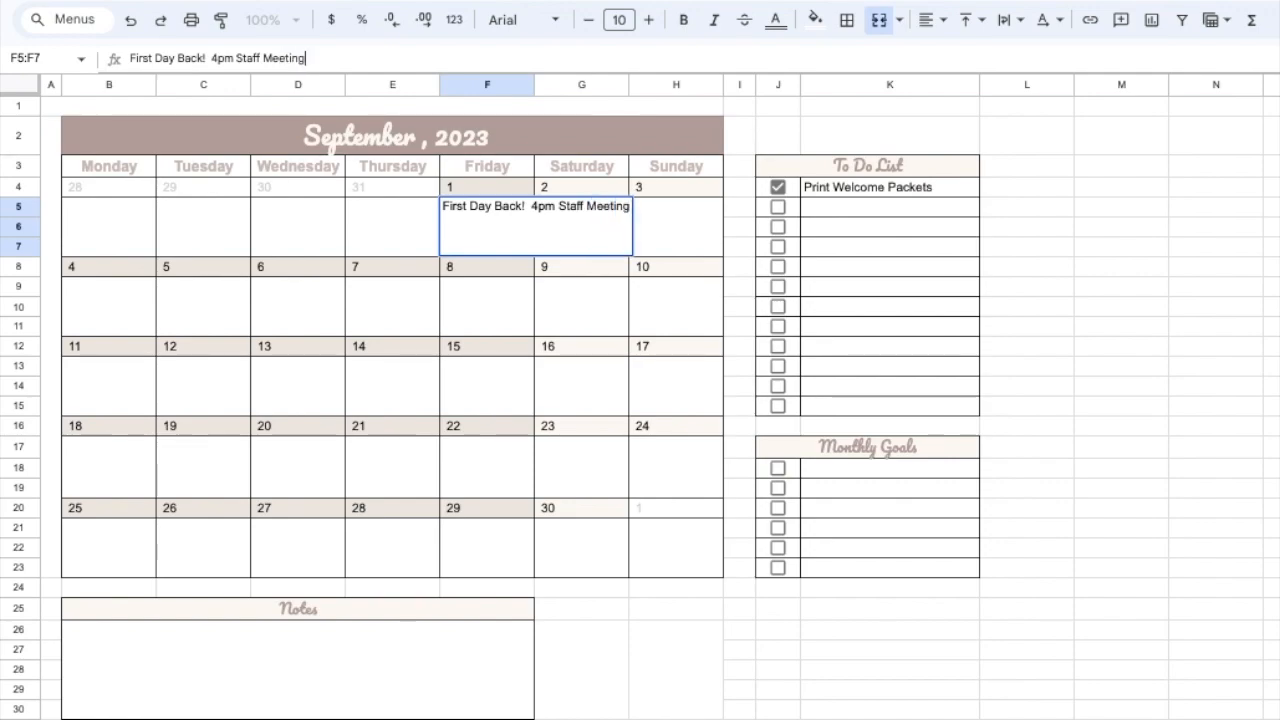
key(Return)
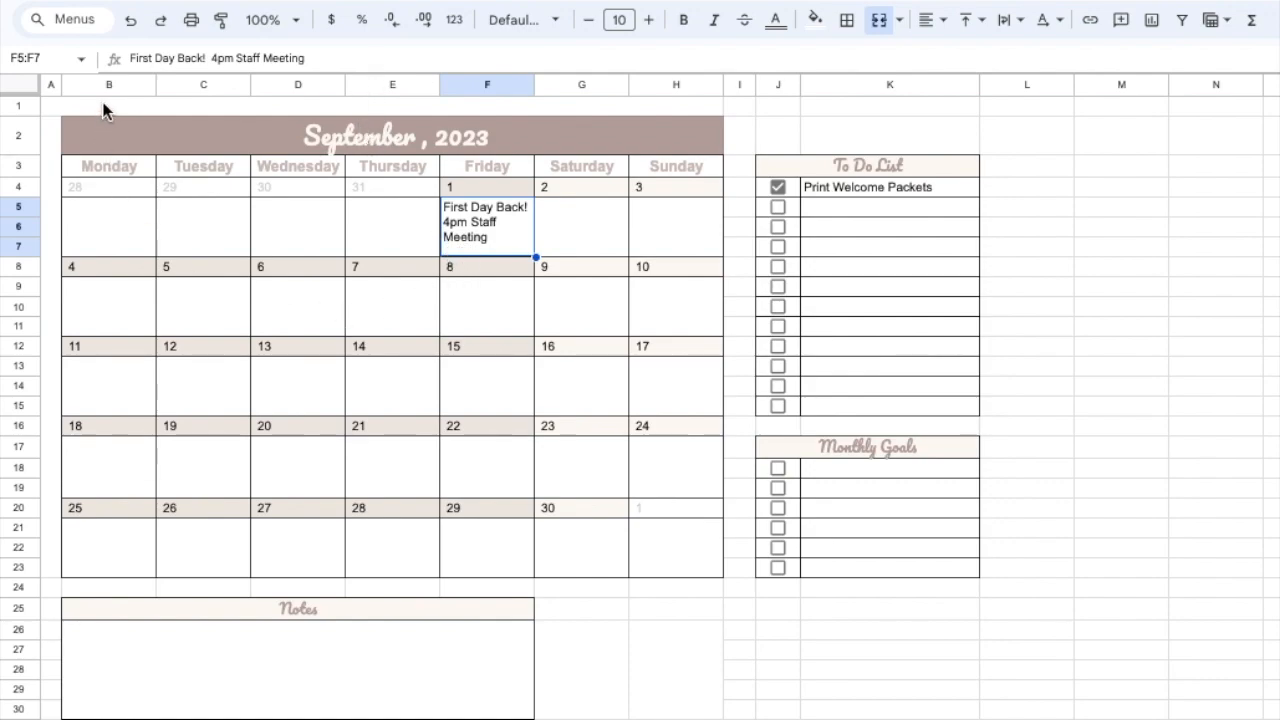
- Append a period and "7pm Tacos!" to the end of the September 1 event text
click(332, 57)
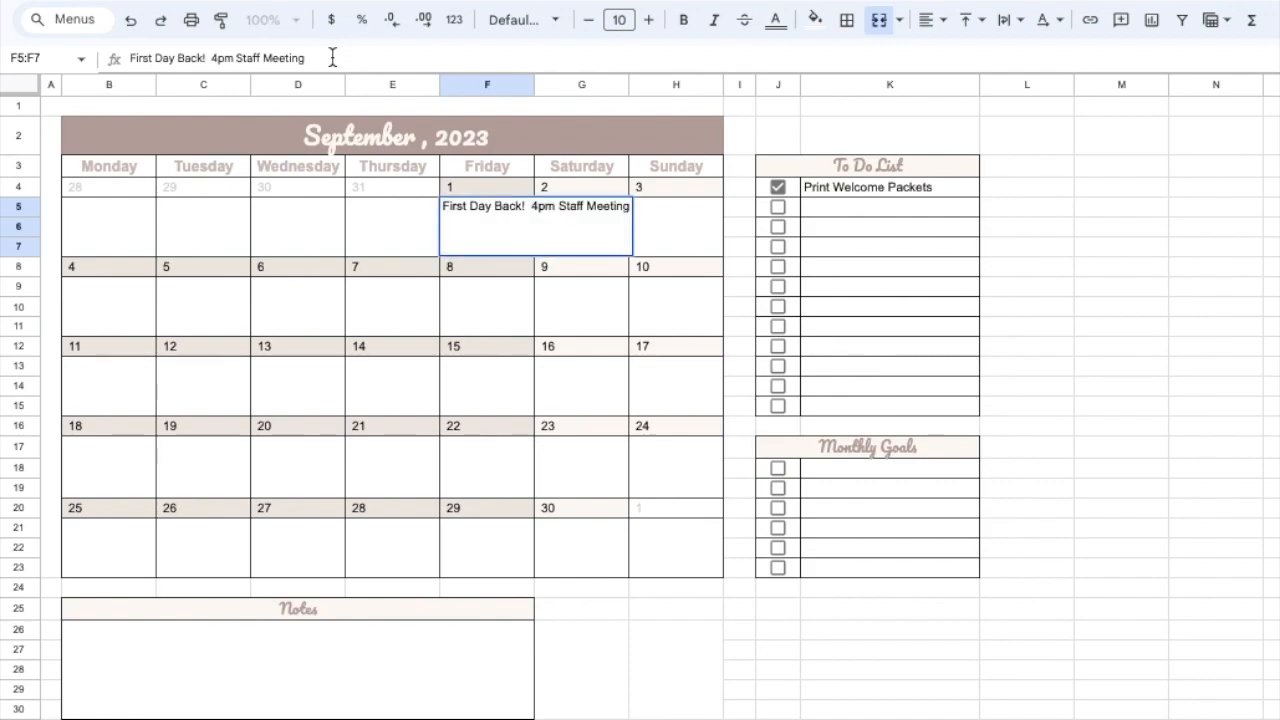
text(.)
text(7)
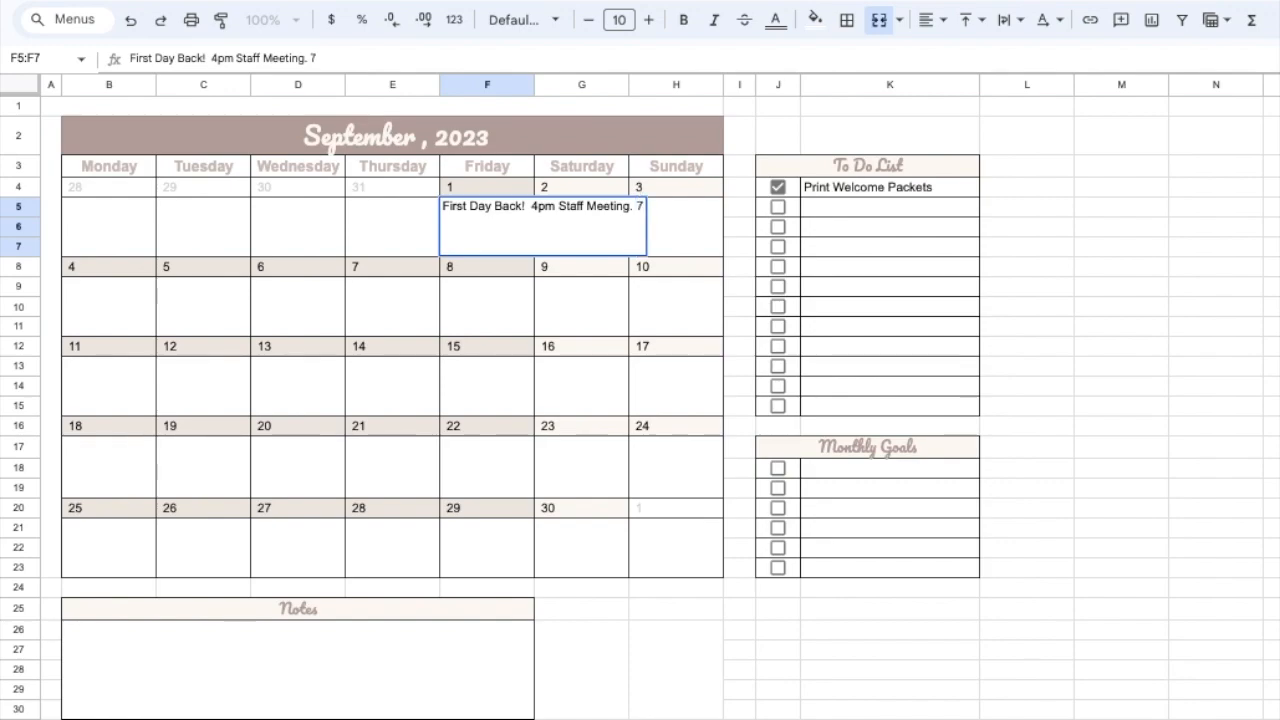
text(pm Tacos!)
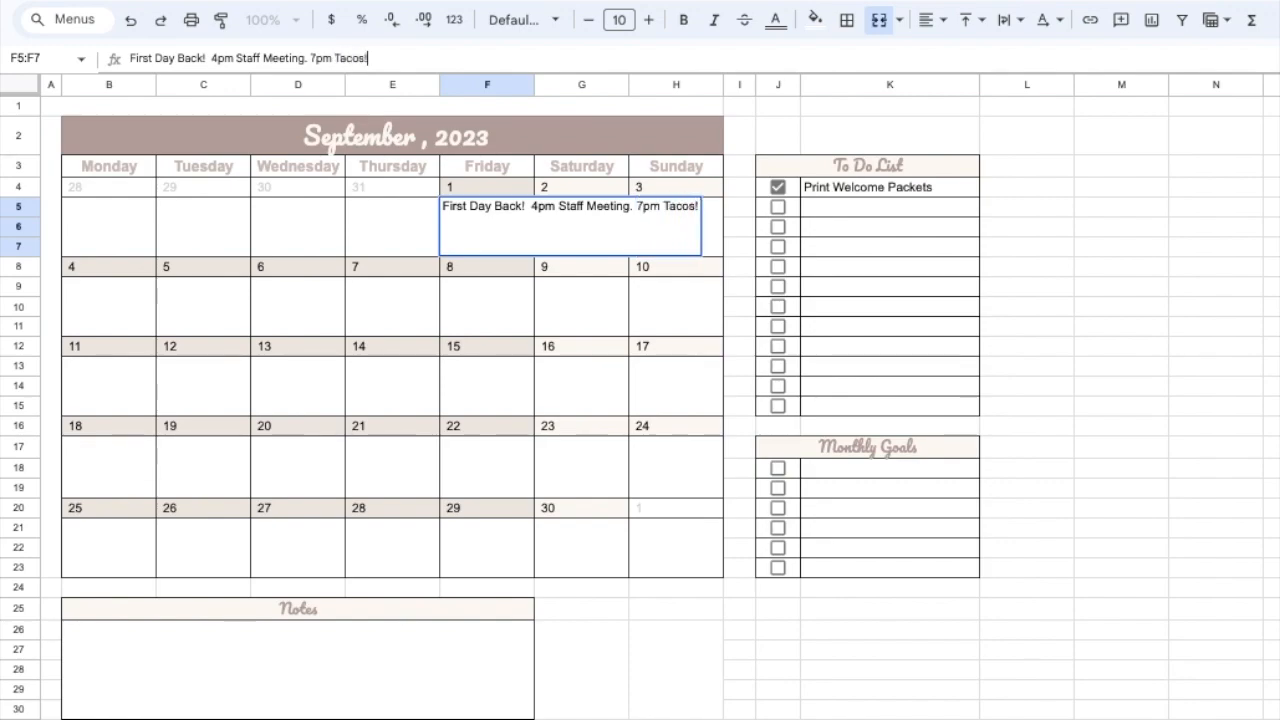
key(Return)
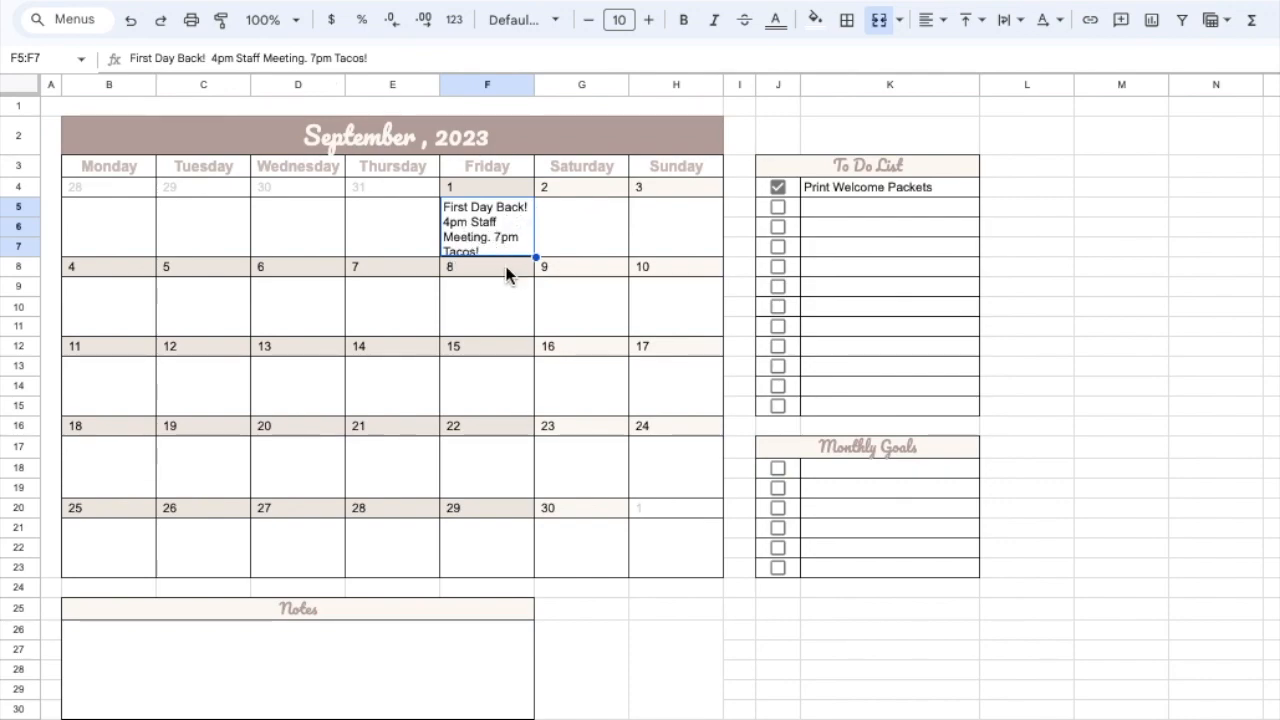
- Colour only the "4pm Staff Meeting." portion of the September 1 event text magenta-pink
drag(211, 58, 309, 58)
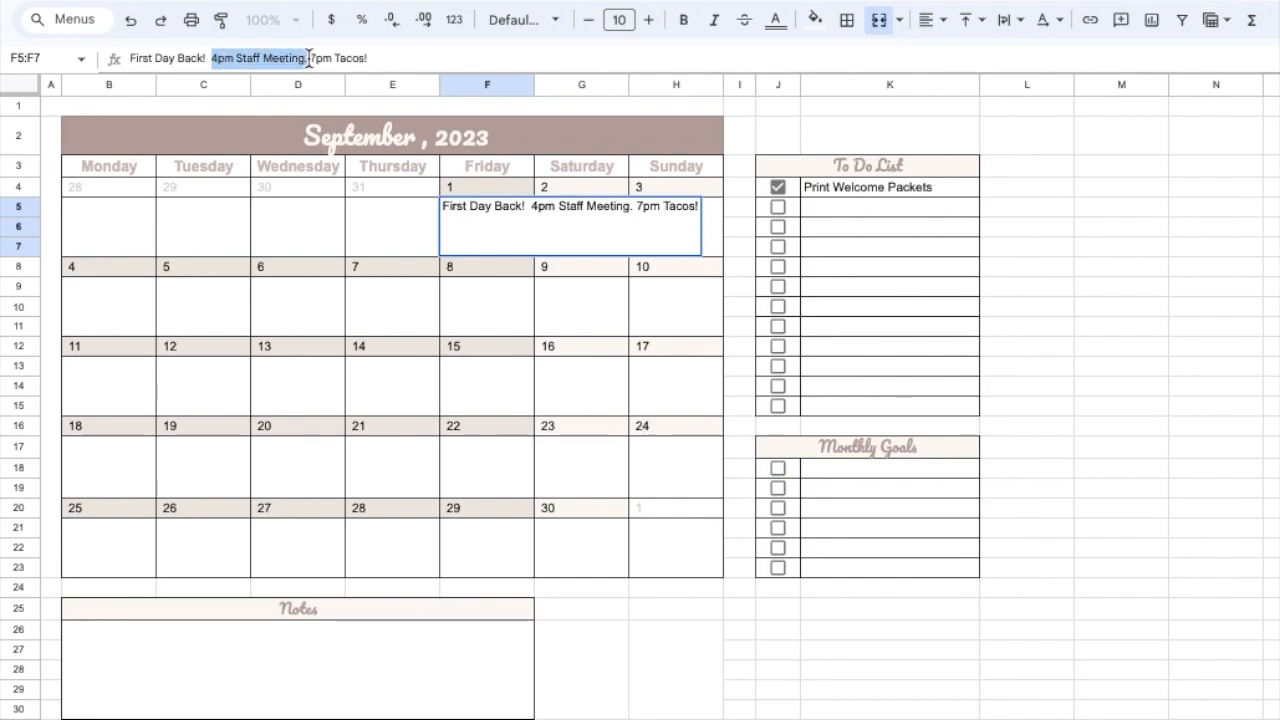
click(774, 19)
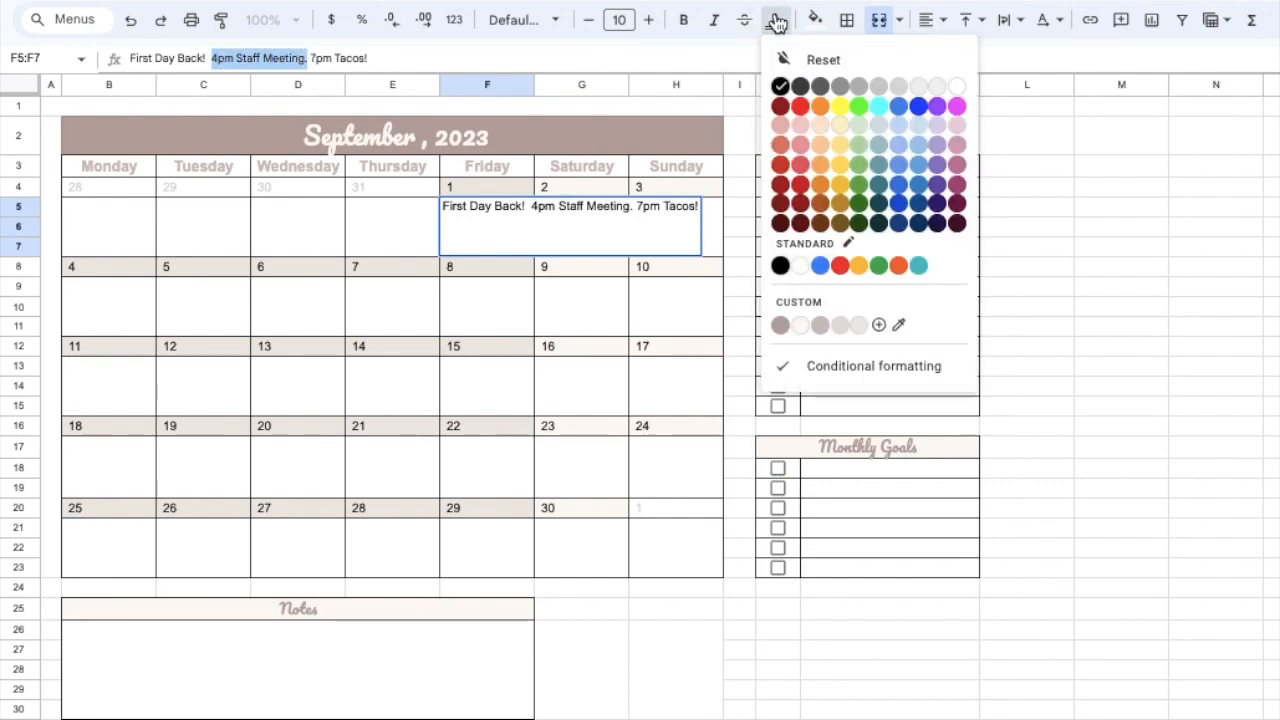
click(957, 165)
click(641, 403)
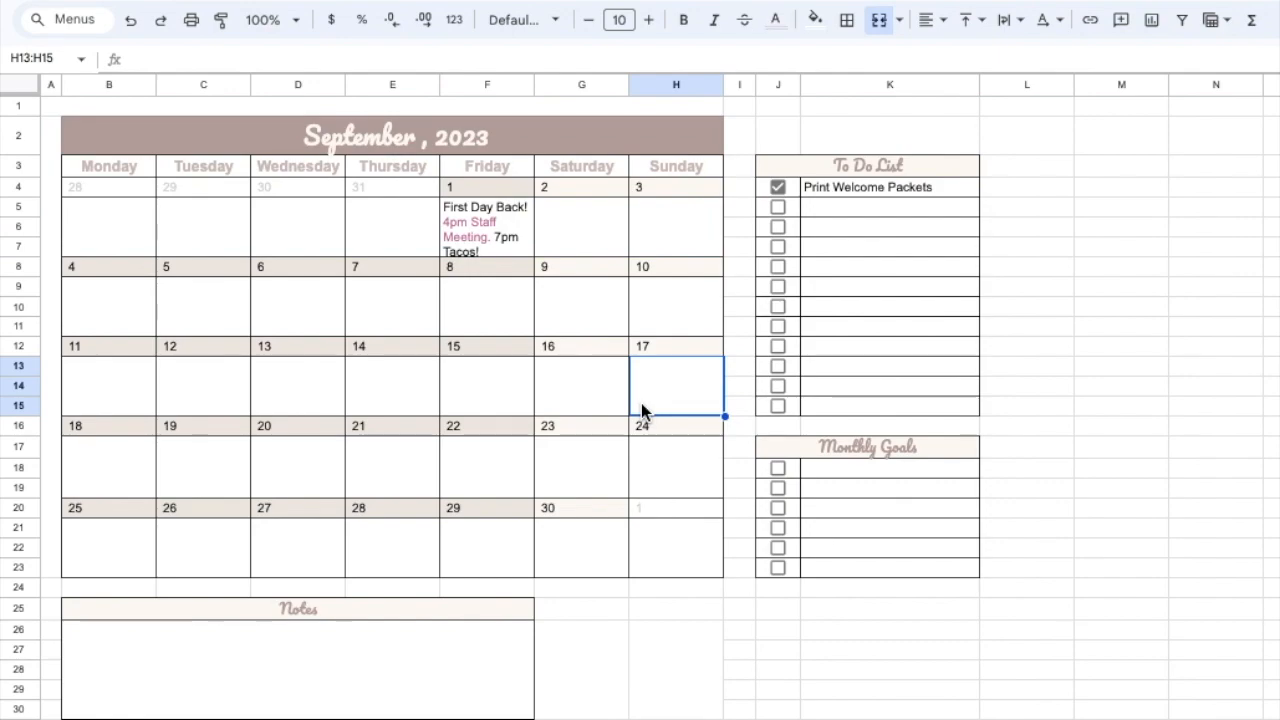
- Insert an extra space before "7pm Tacos!" in the September 1 event text
click(497, 237)
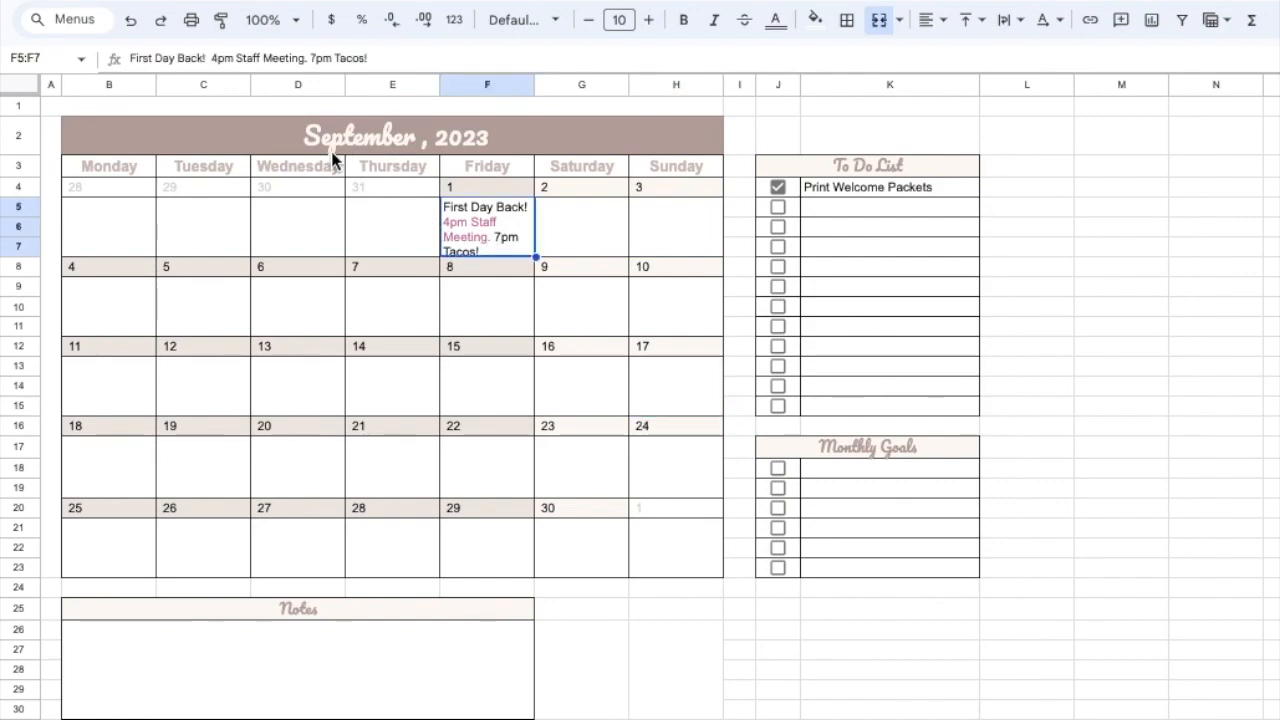
click(313, 58)
text(\)
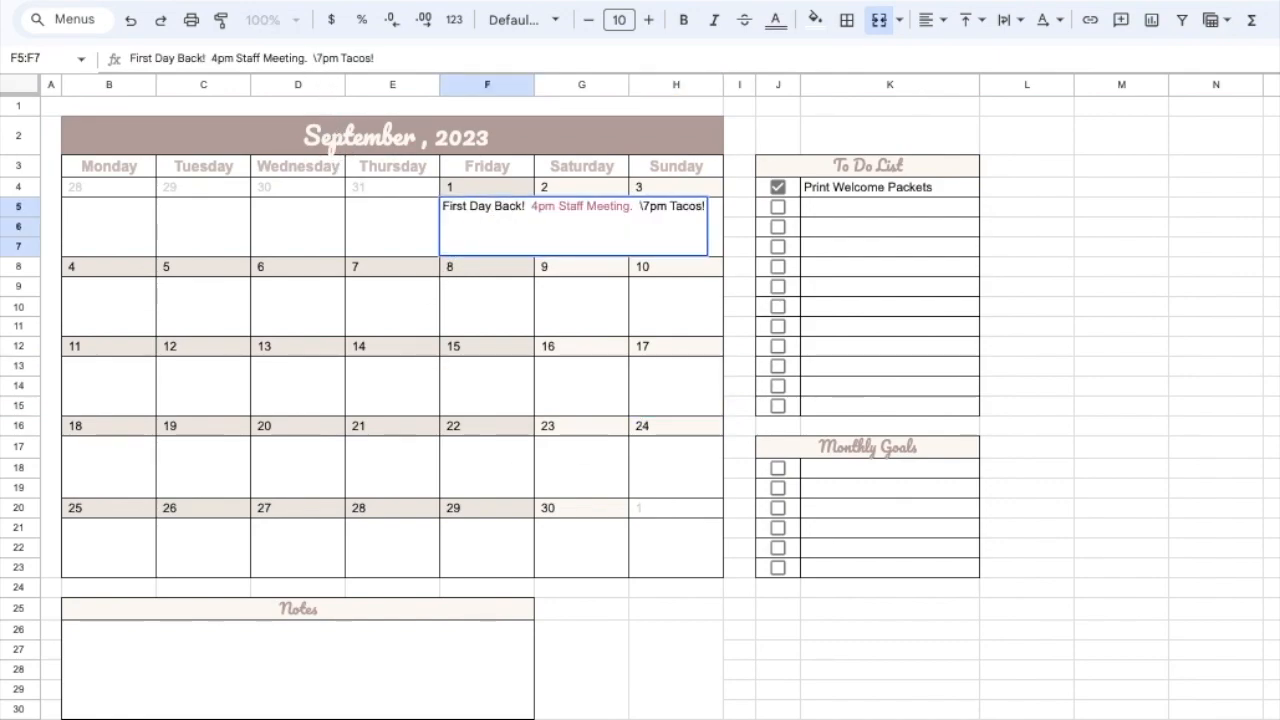
key(BackSpace)
key(Escape)
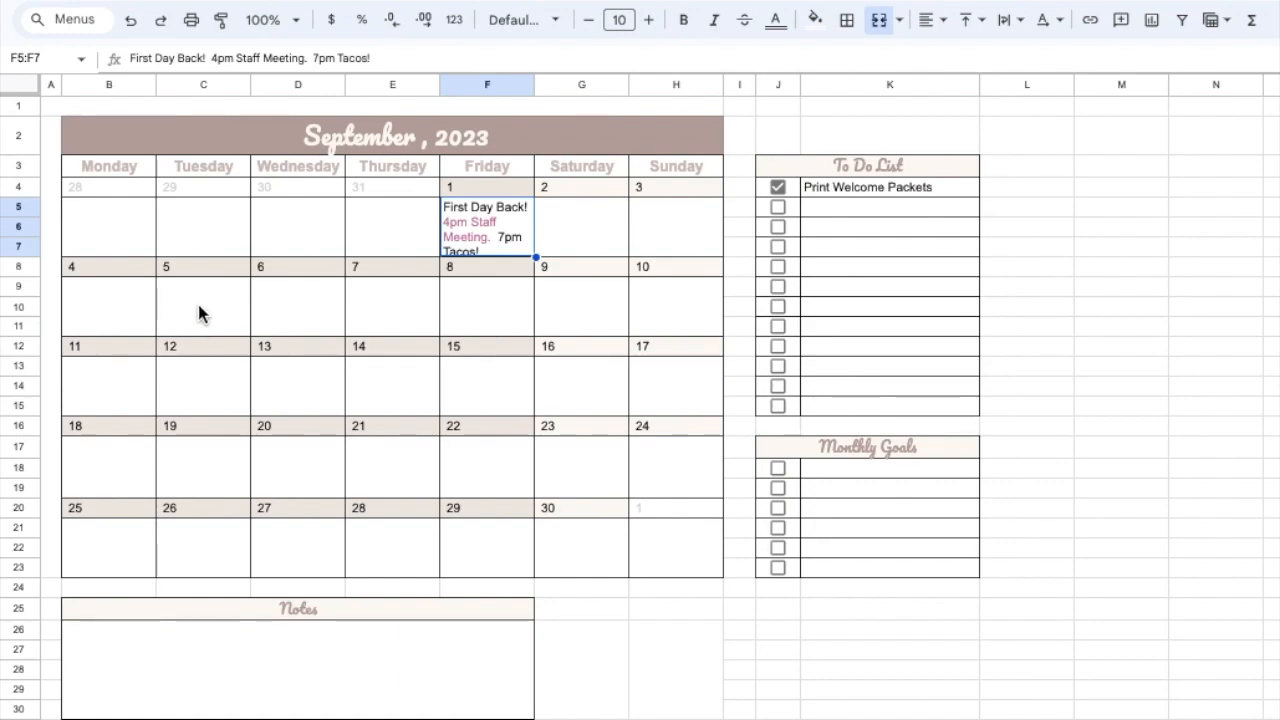
- Enter "Supervision @ noon" in the event cell under Wednesday, September 6
click(272, 311)
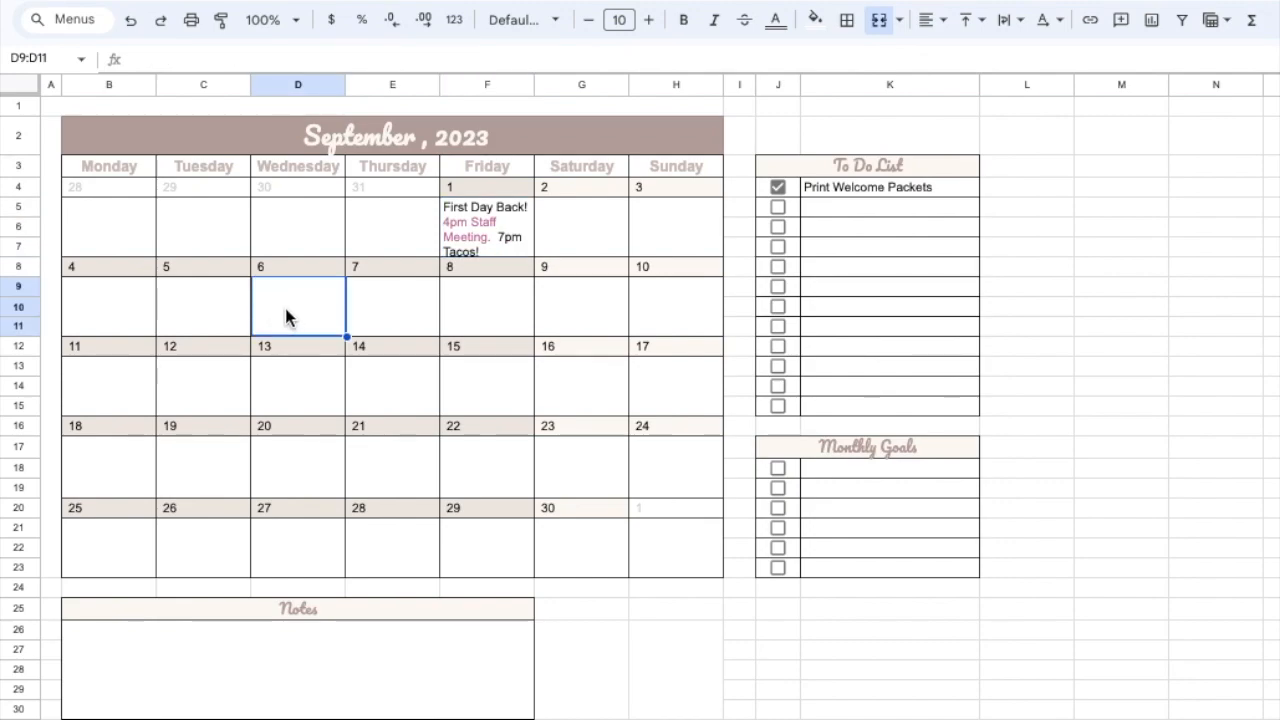
click(184, 57)
text(S)
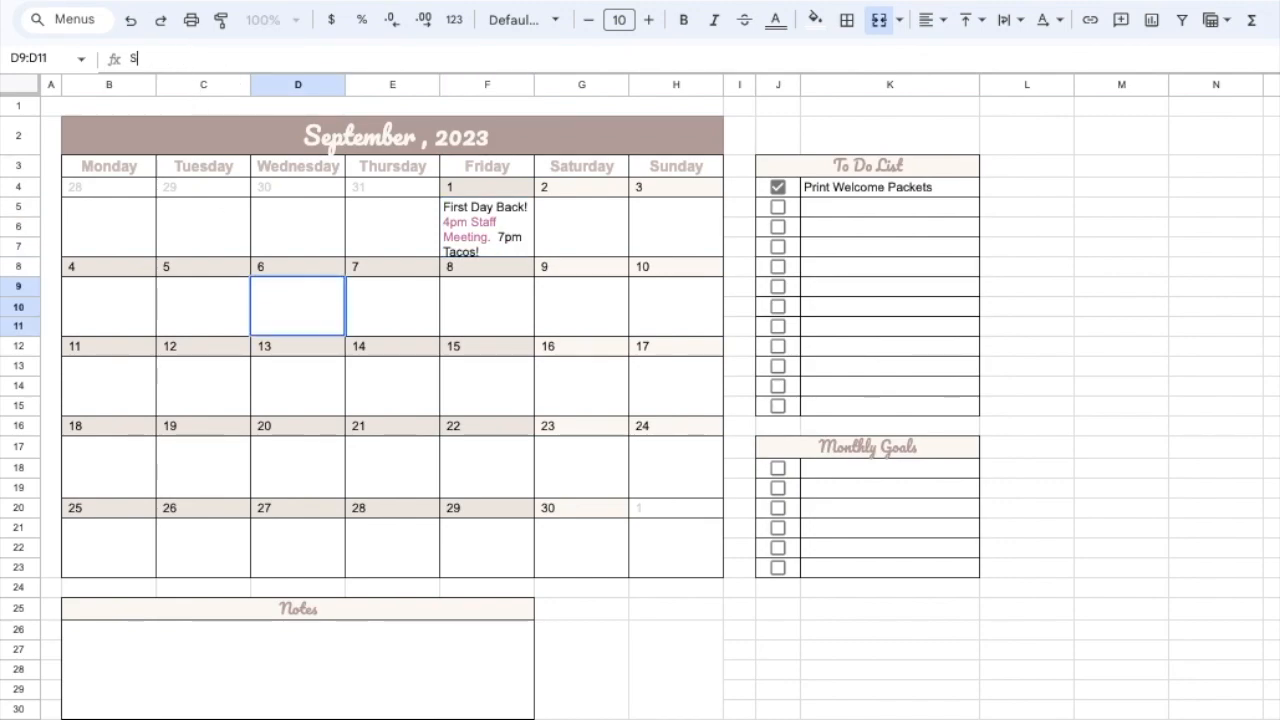
text(upervision)
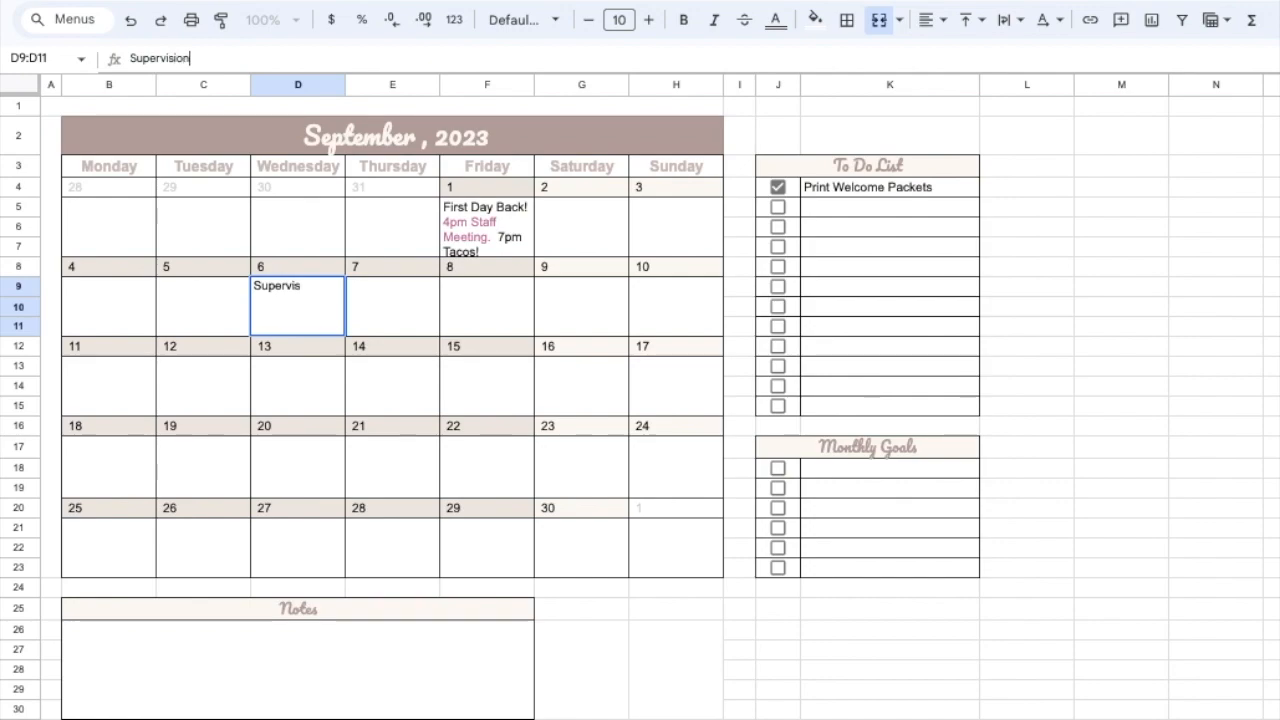
text( @ noon)
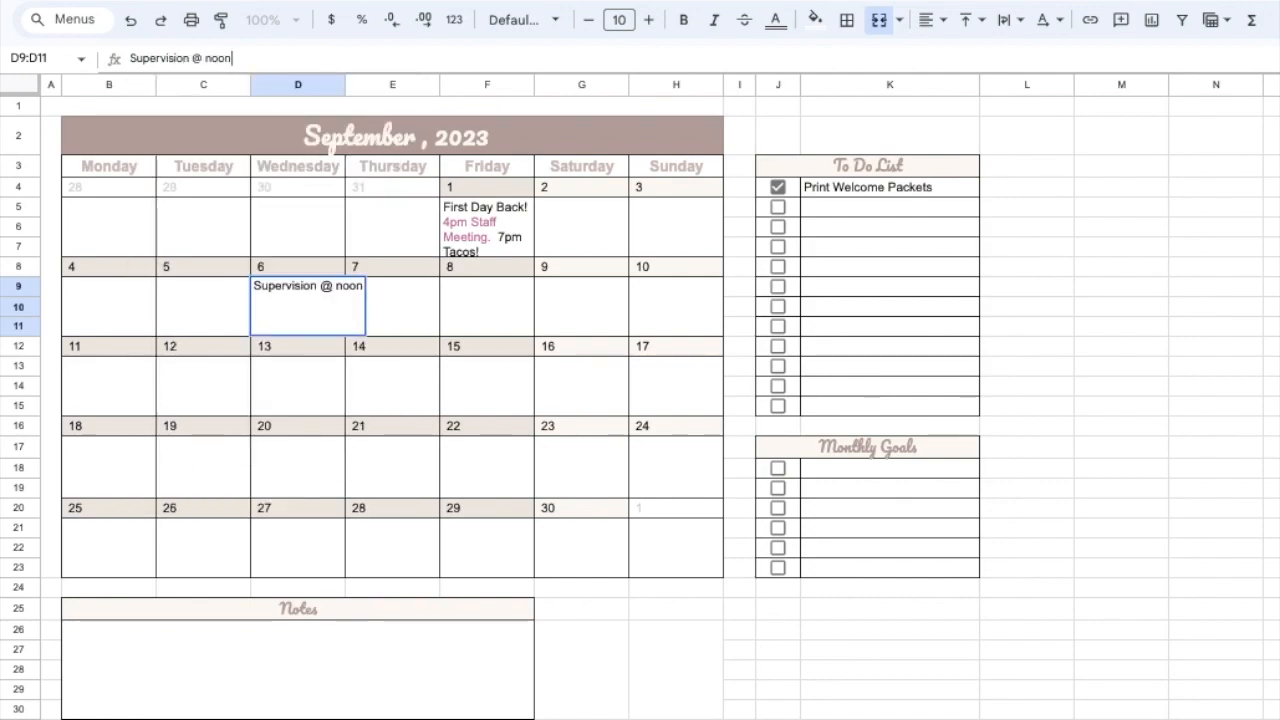
key(Return)
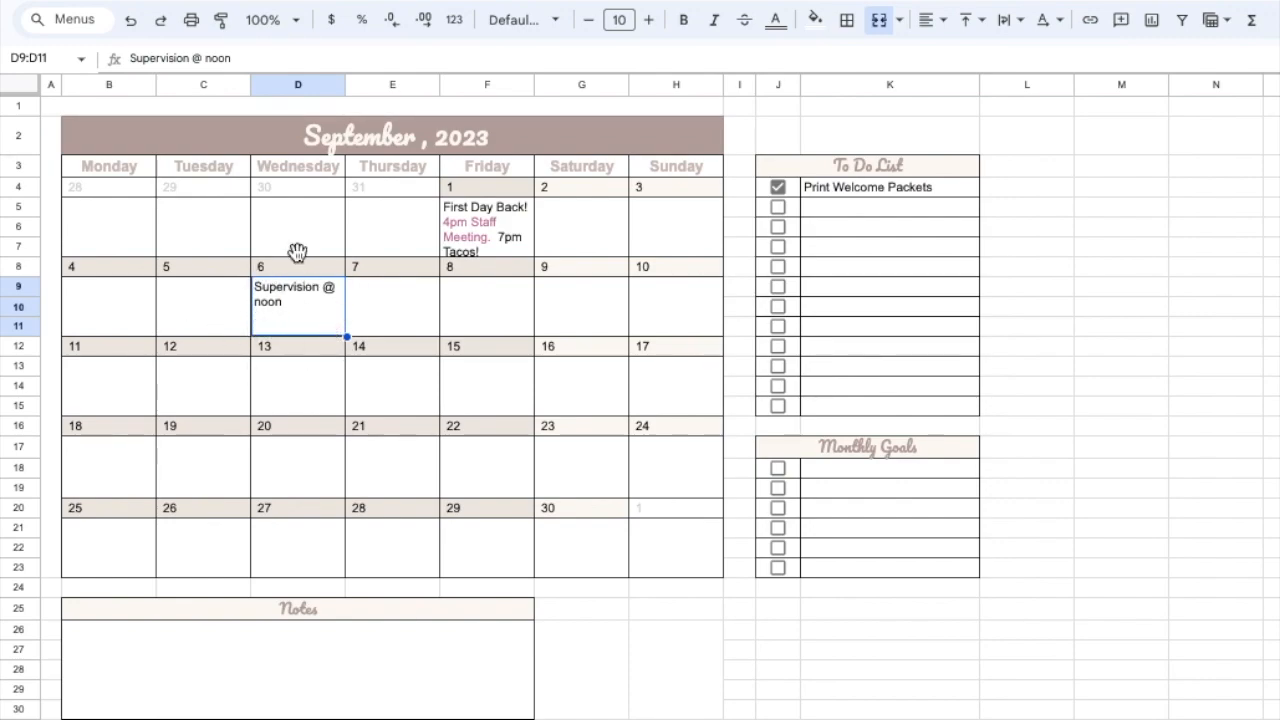
triple_click(193, 58)
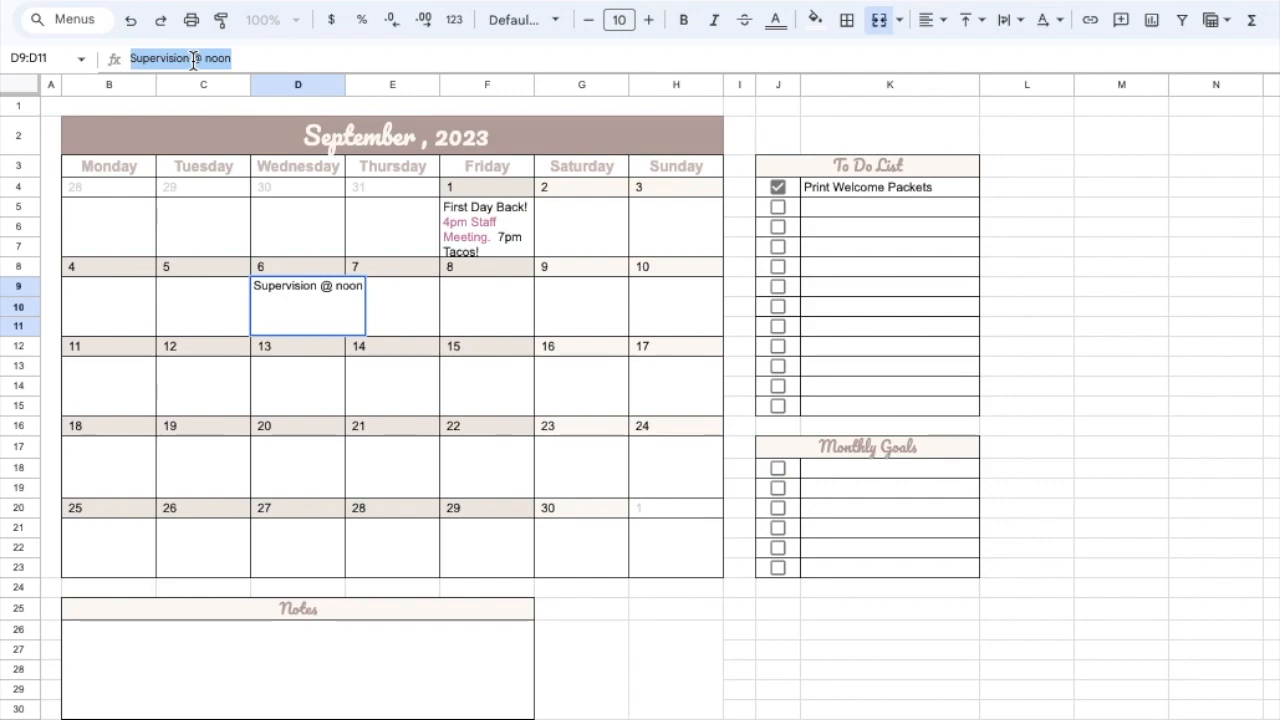
click(781, 20)
click(781, 20)
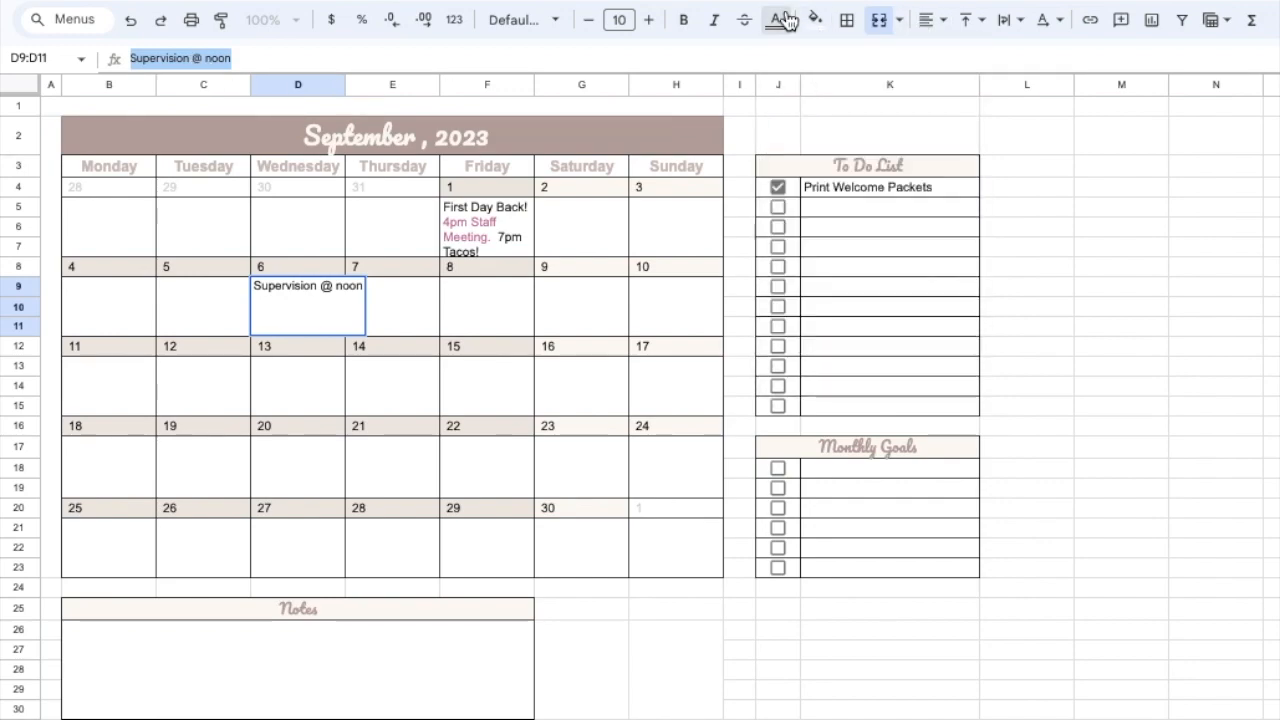
click(288, 395)
- Try an orange fill on the September 6 event cell and undo it
click(318, 311)
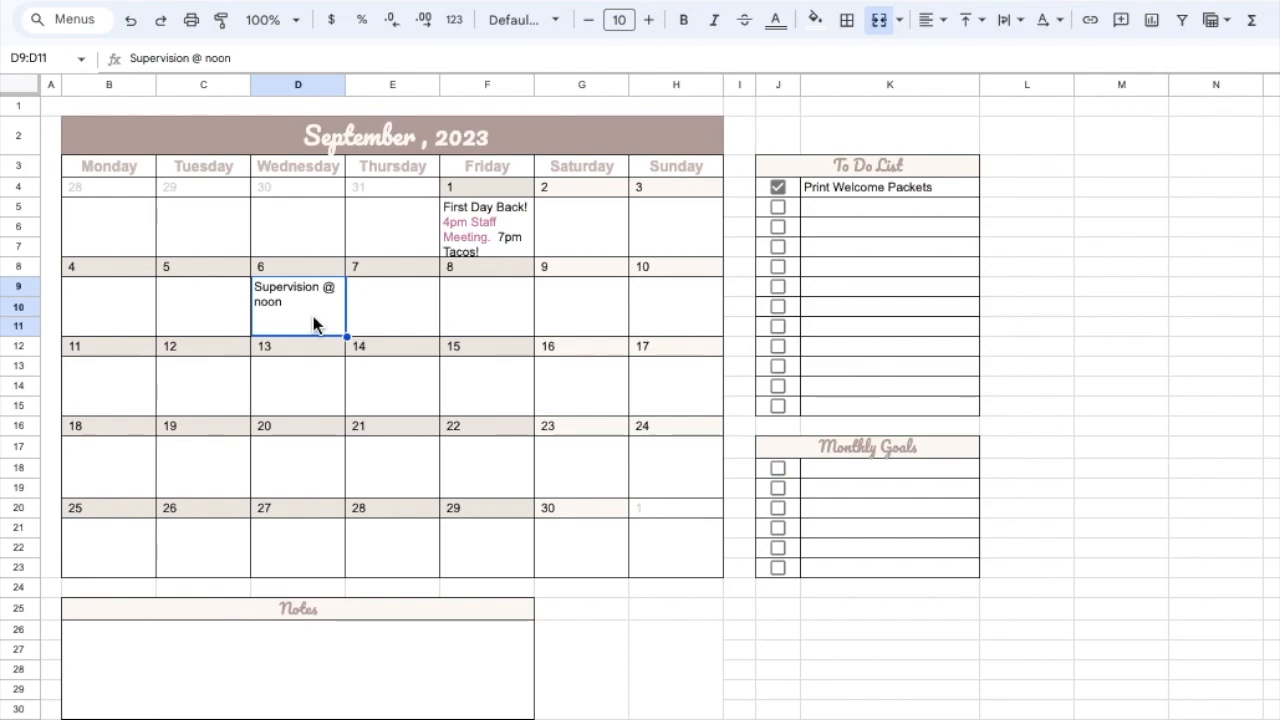
click(816, 22)
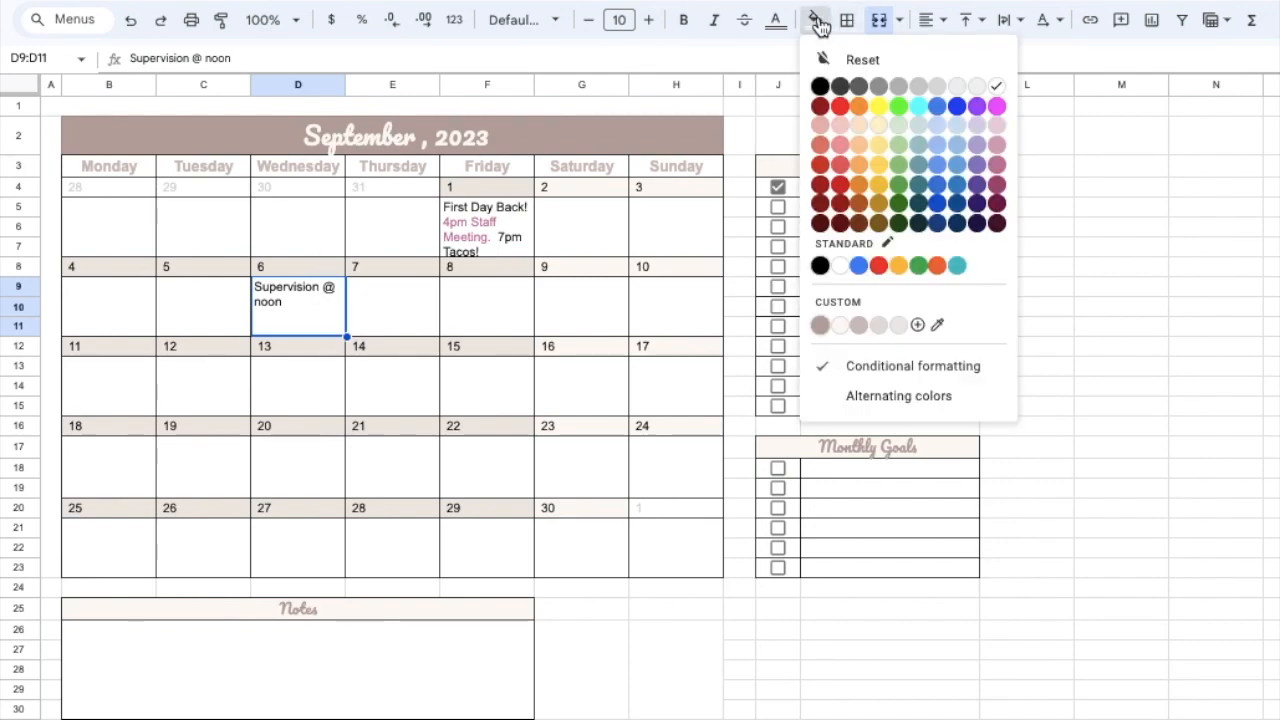
click(861, 108)
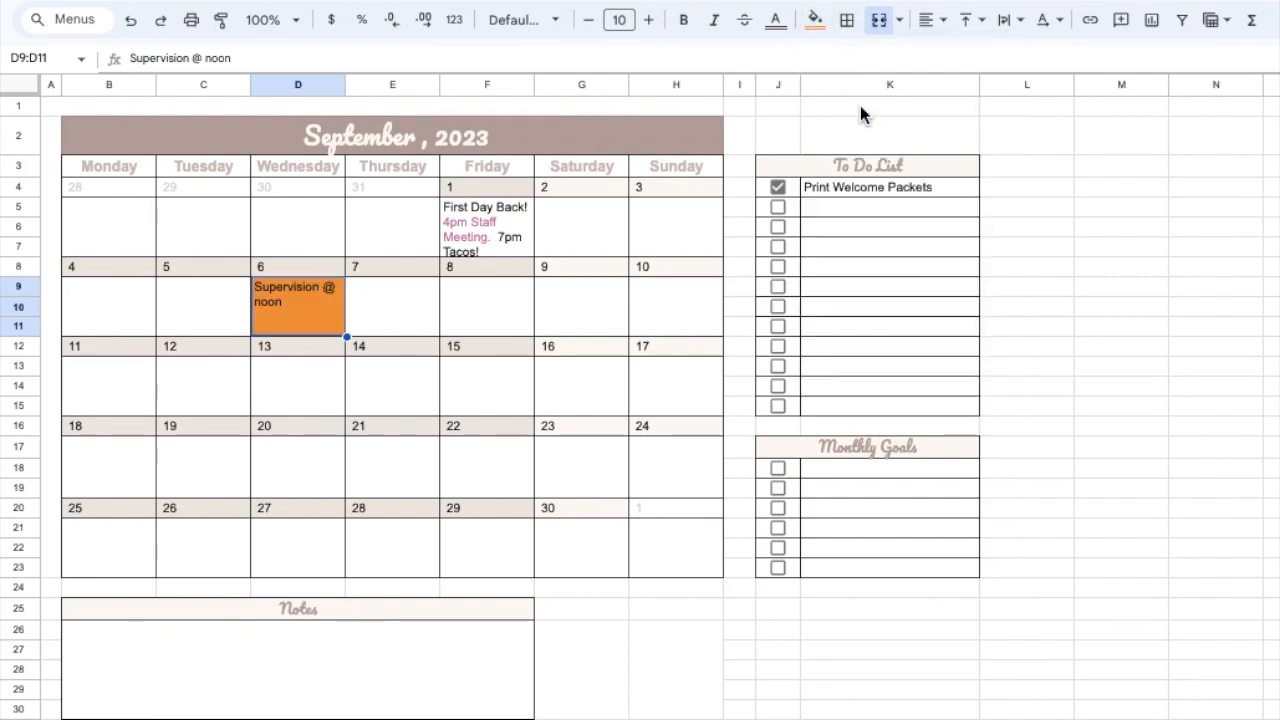
click(578, 472)
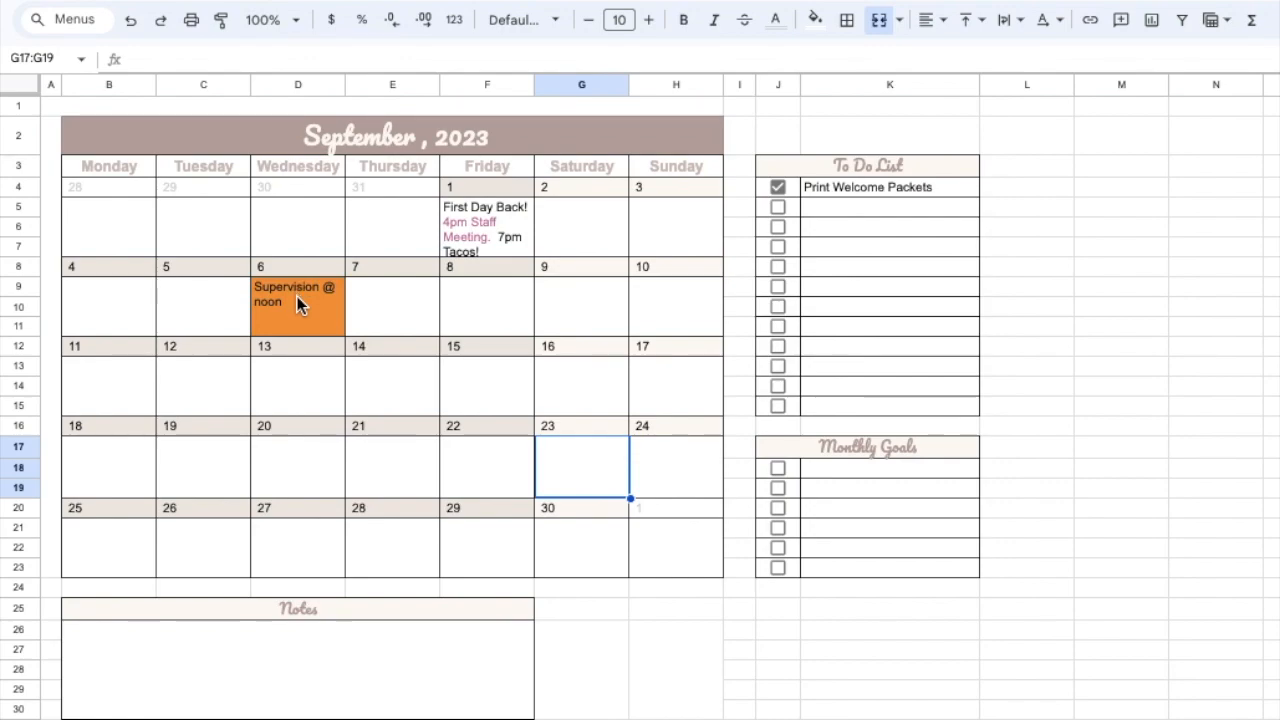
key(ctrl+z)
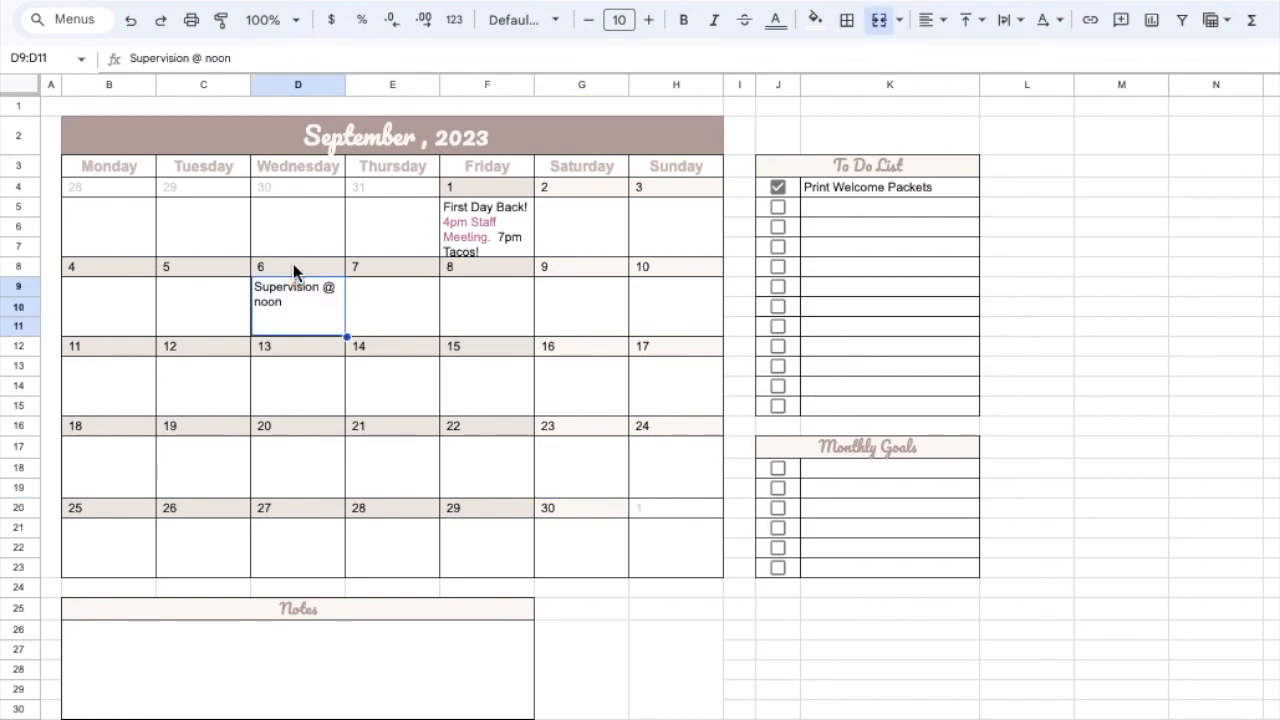
- Fill the September 6 date cell with yellow, leaving the event cell beneath it unfilled
click(293, 264)
click(817, 24)
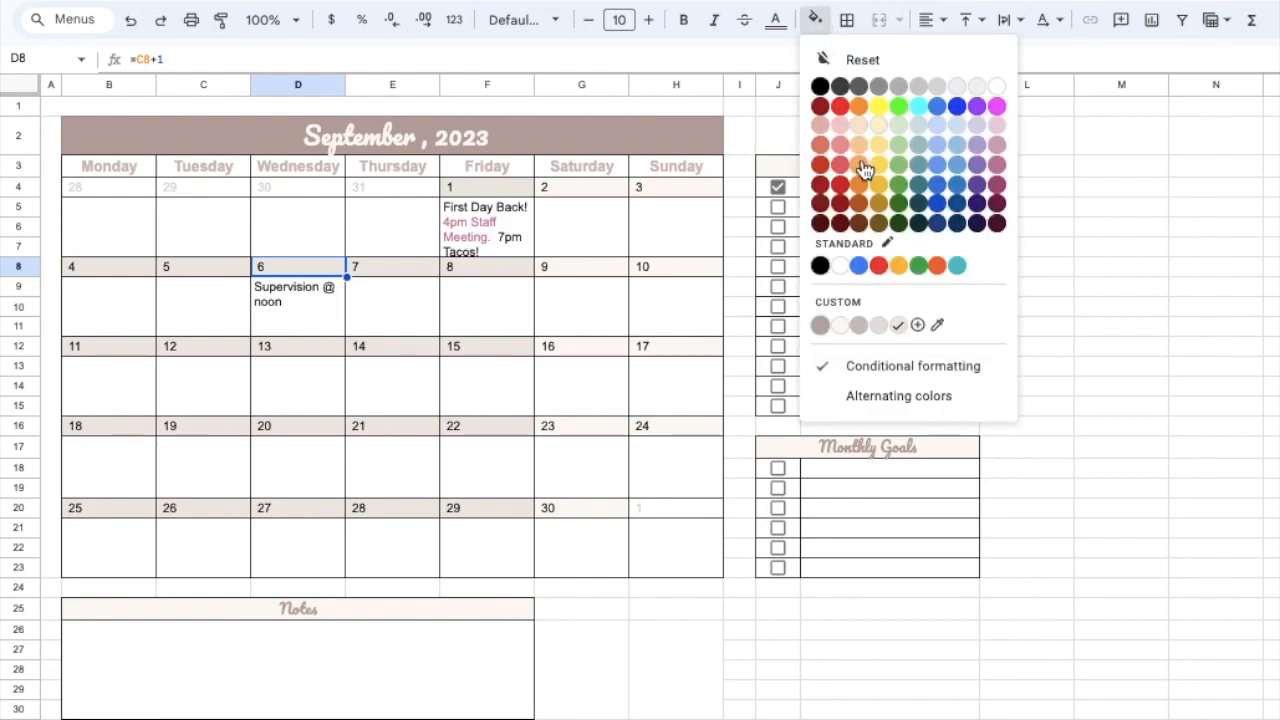
click(880, 104)
click(481, 454)
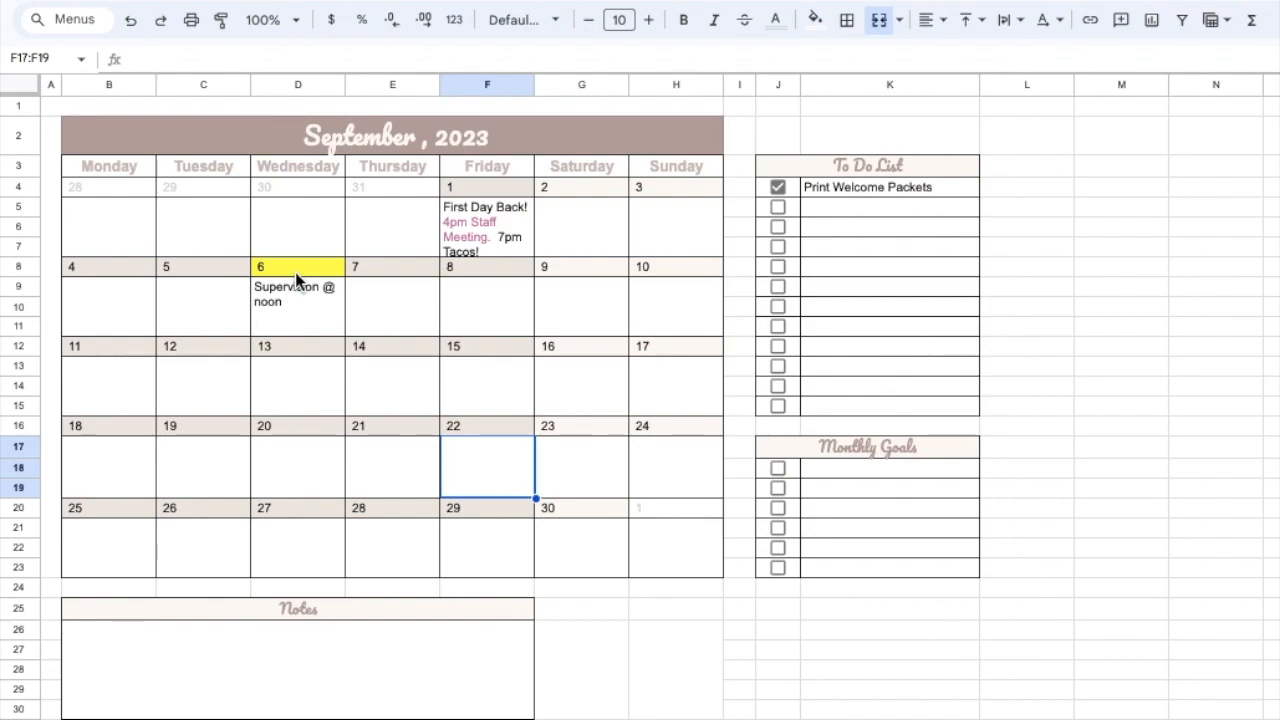
- Enter "Lesson Plan 1" in the event cell under Friday, September 15
click(477, 380)
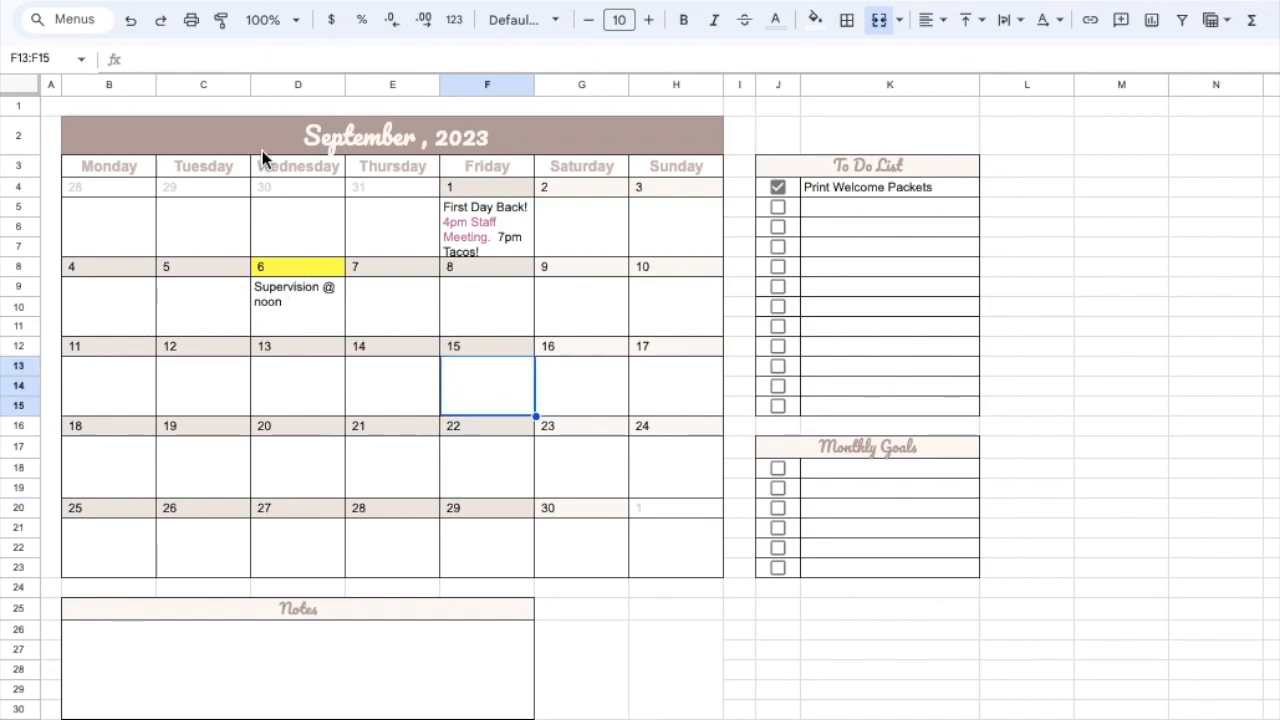
click(225, 55)
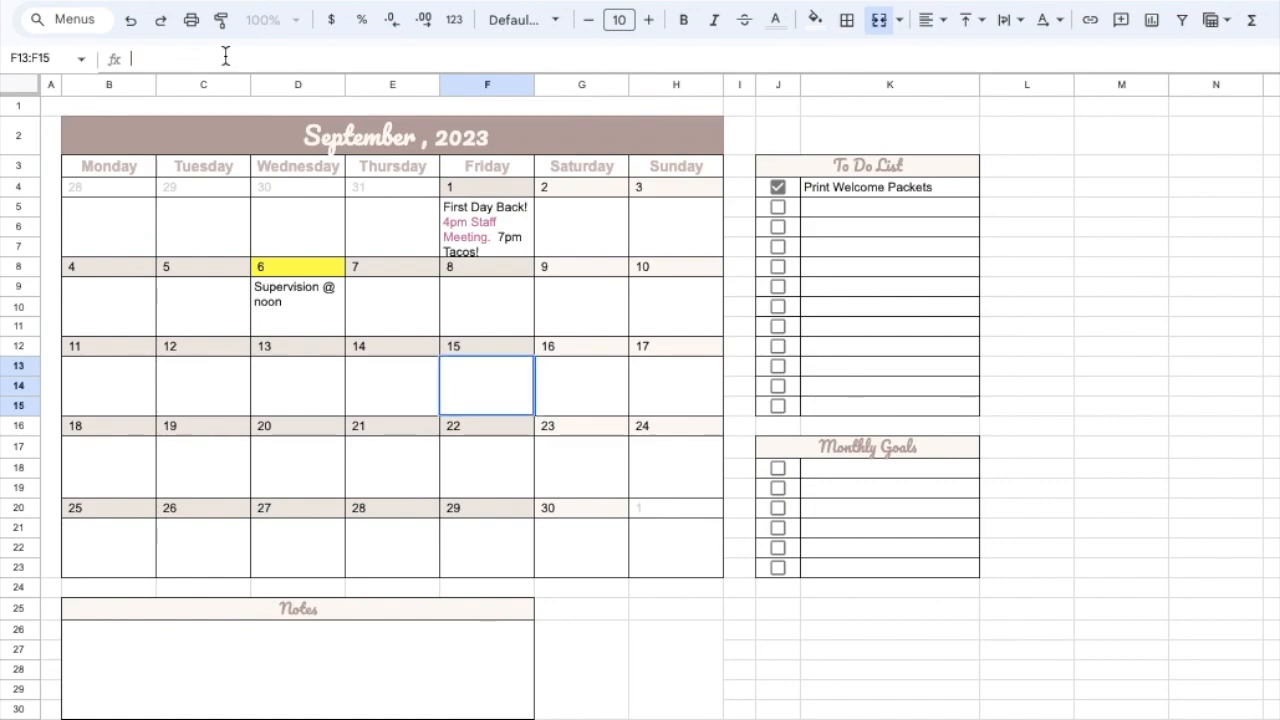
text(Lesson Plan 1)
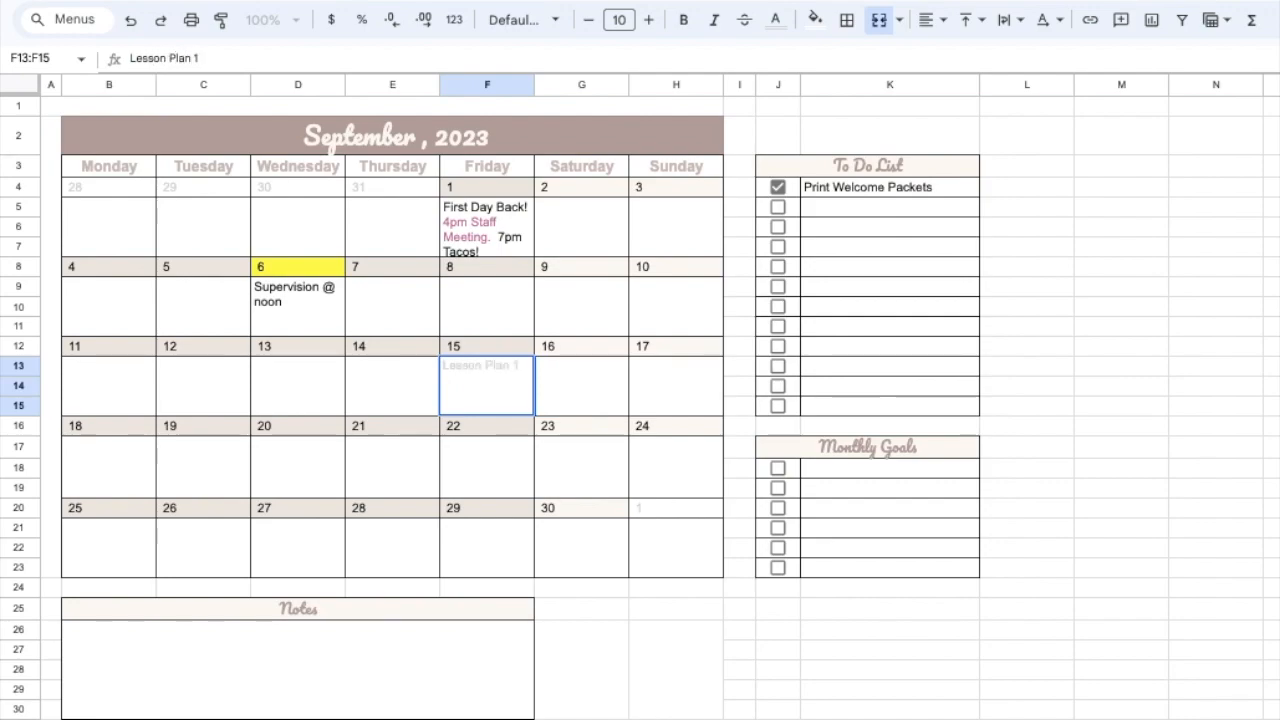
key(Return)
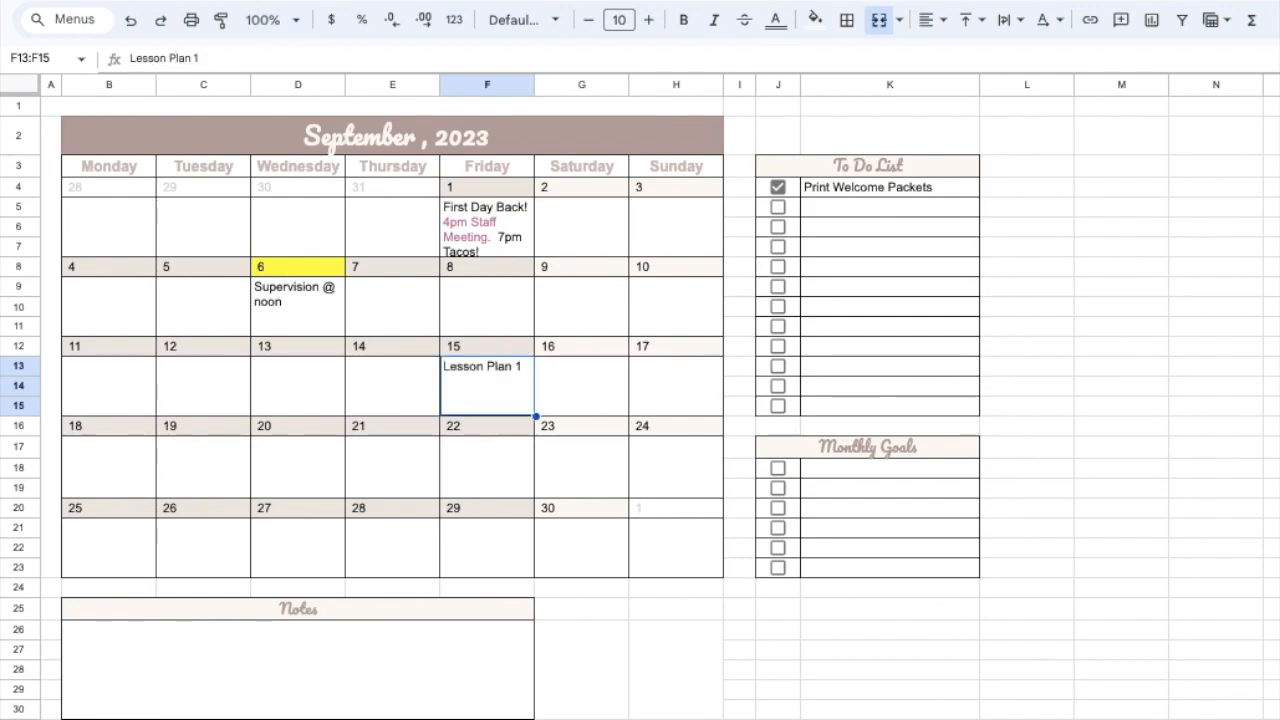
- Append ". Video" to the "Lesson Plan 1" entry in the Friday, September 15 event cell
click(203, 58)
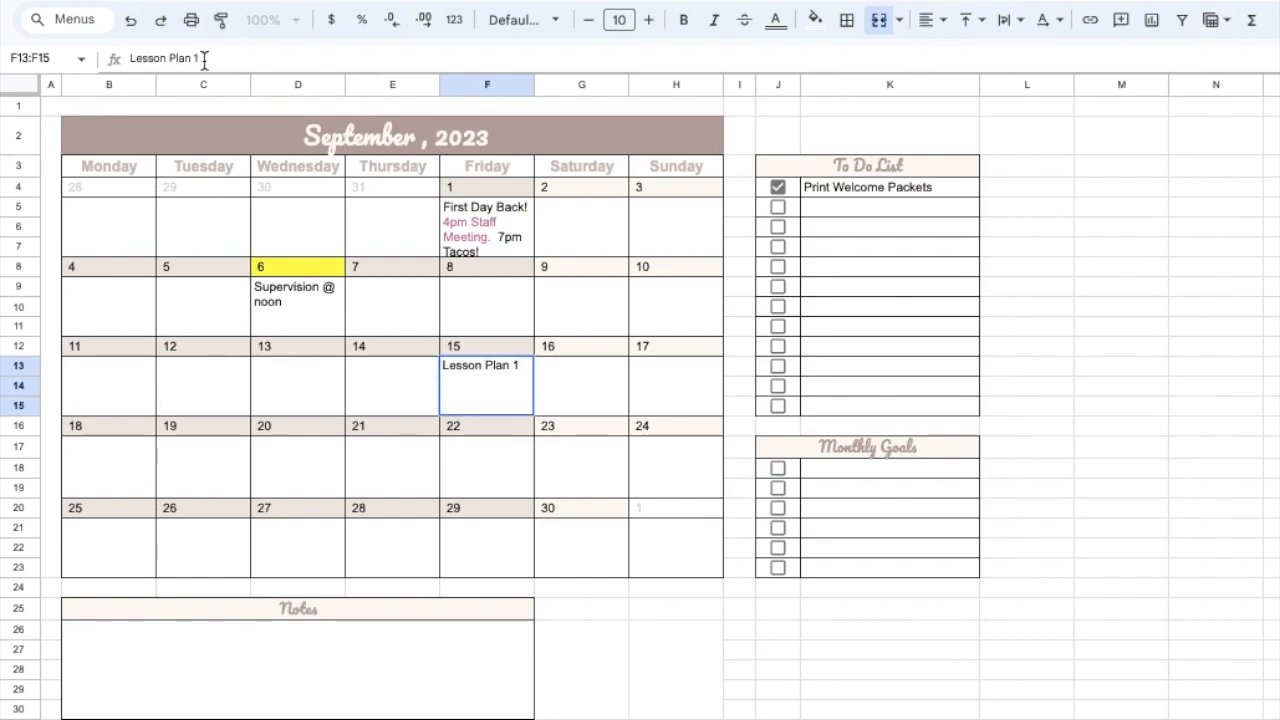
text(. Video)
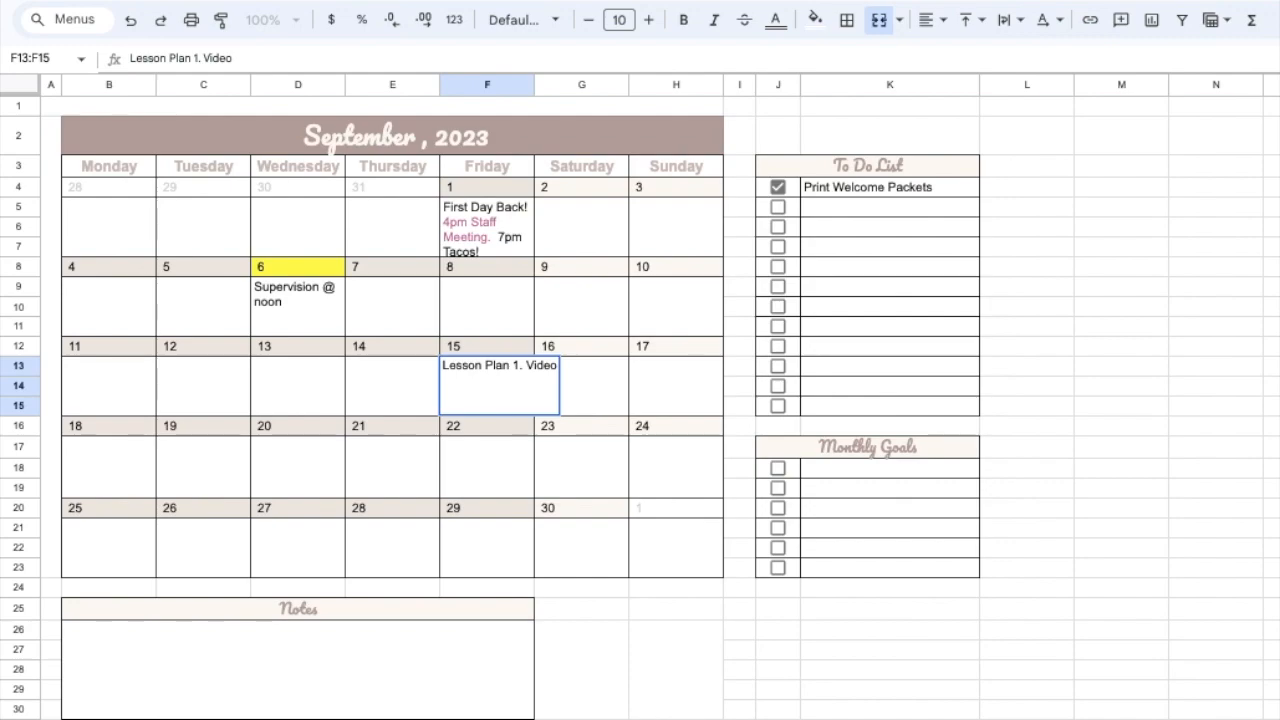
key(Return)
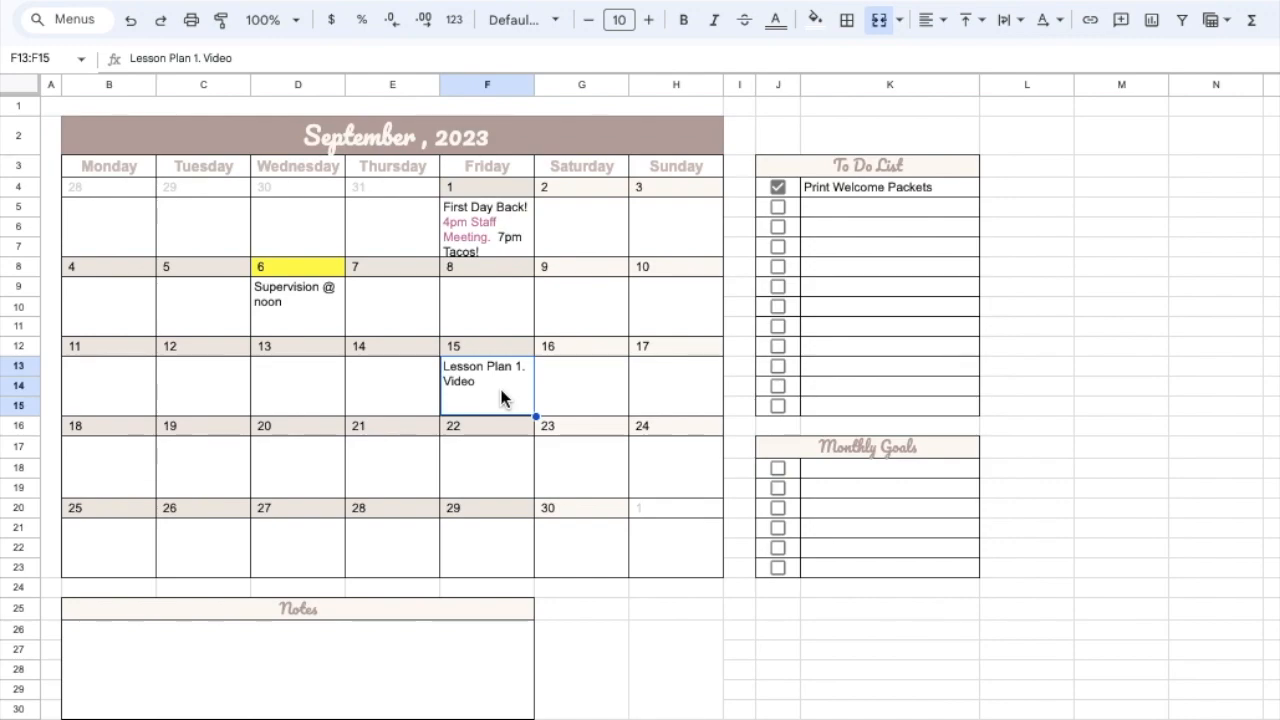
- Try to link only the "Lesson Plan 1." part of the September 15 entry to the copied document address
triple_click(147, 57)
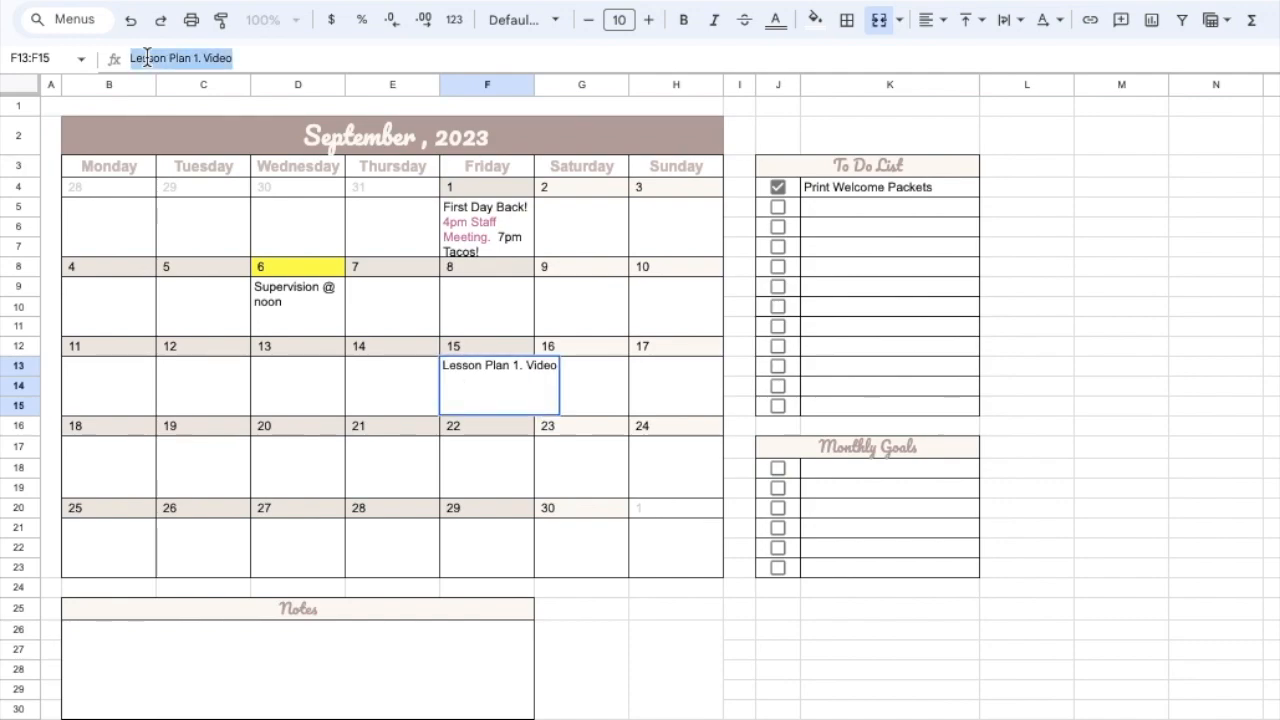
click(126, 57)
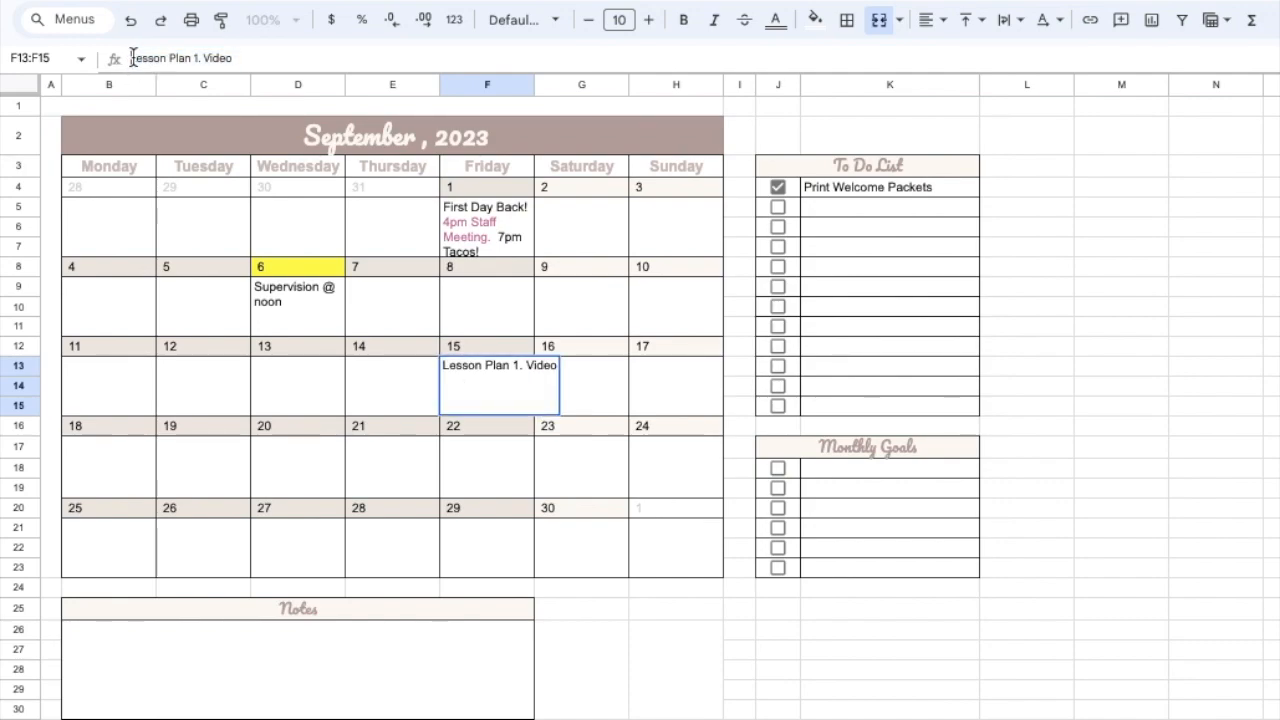
drag(130, 57, 194, 59)
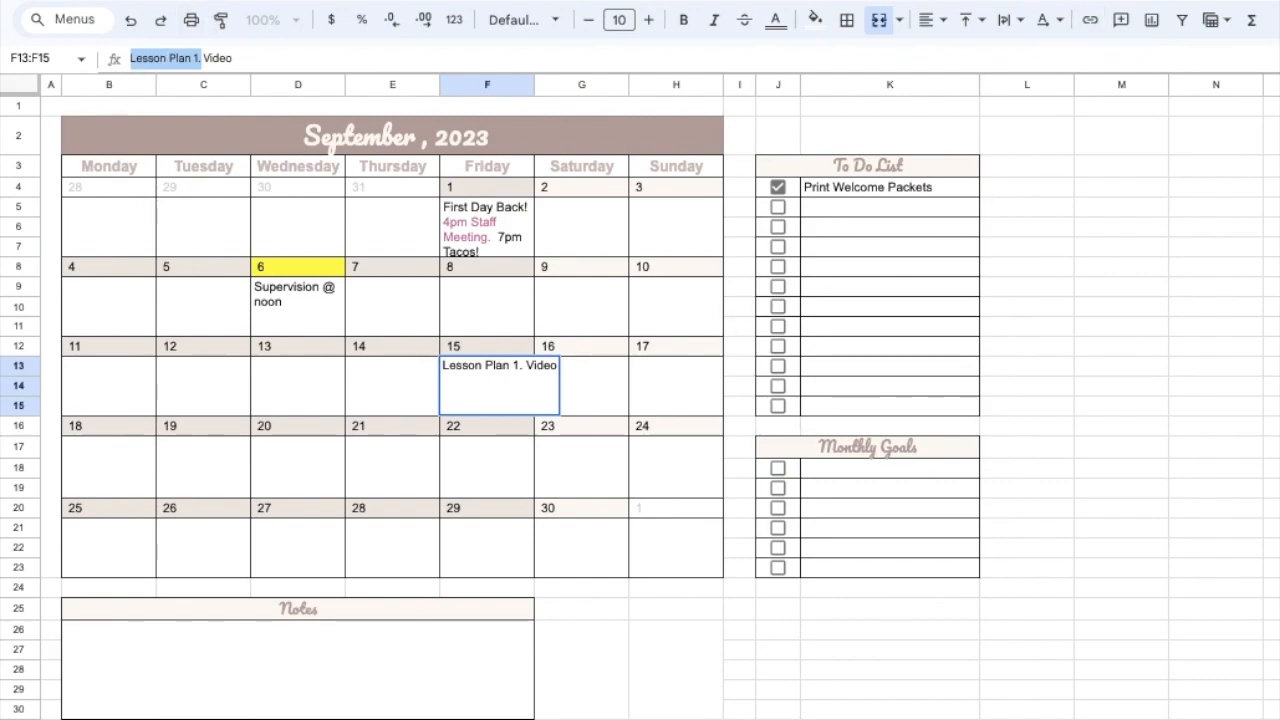
click(190, 1)
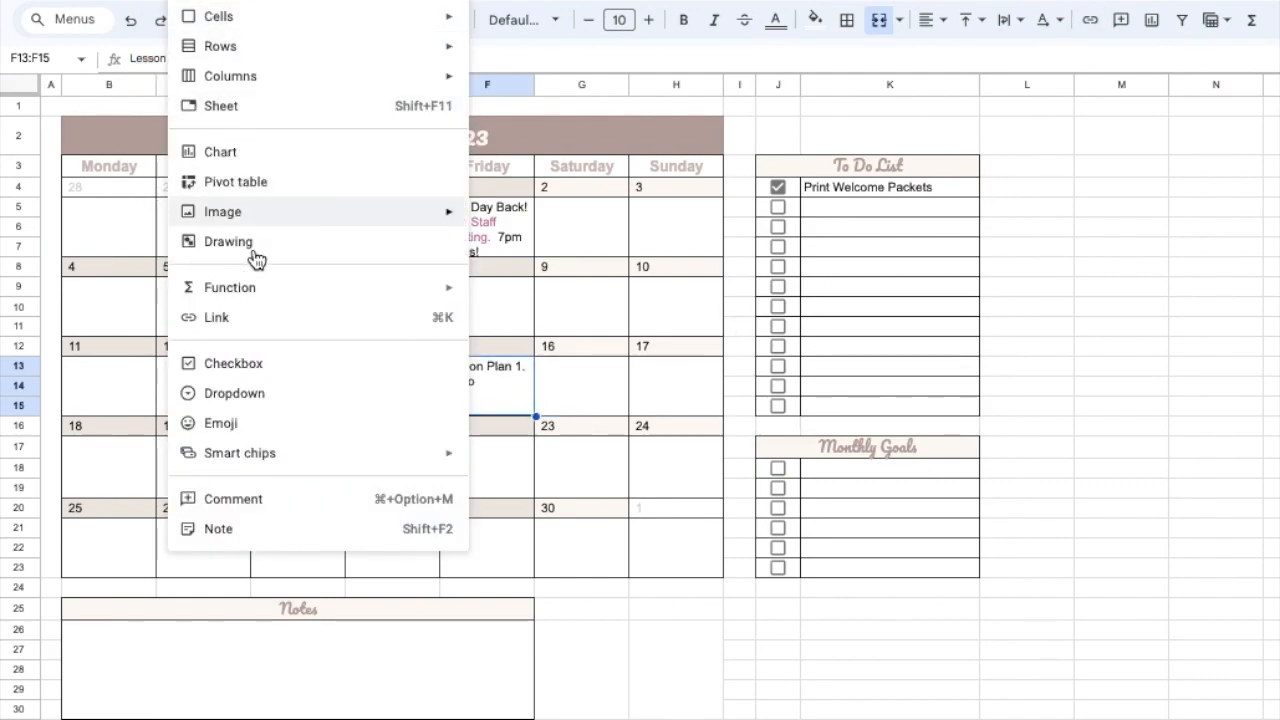
click(265, 318)
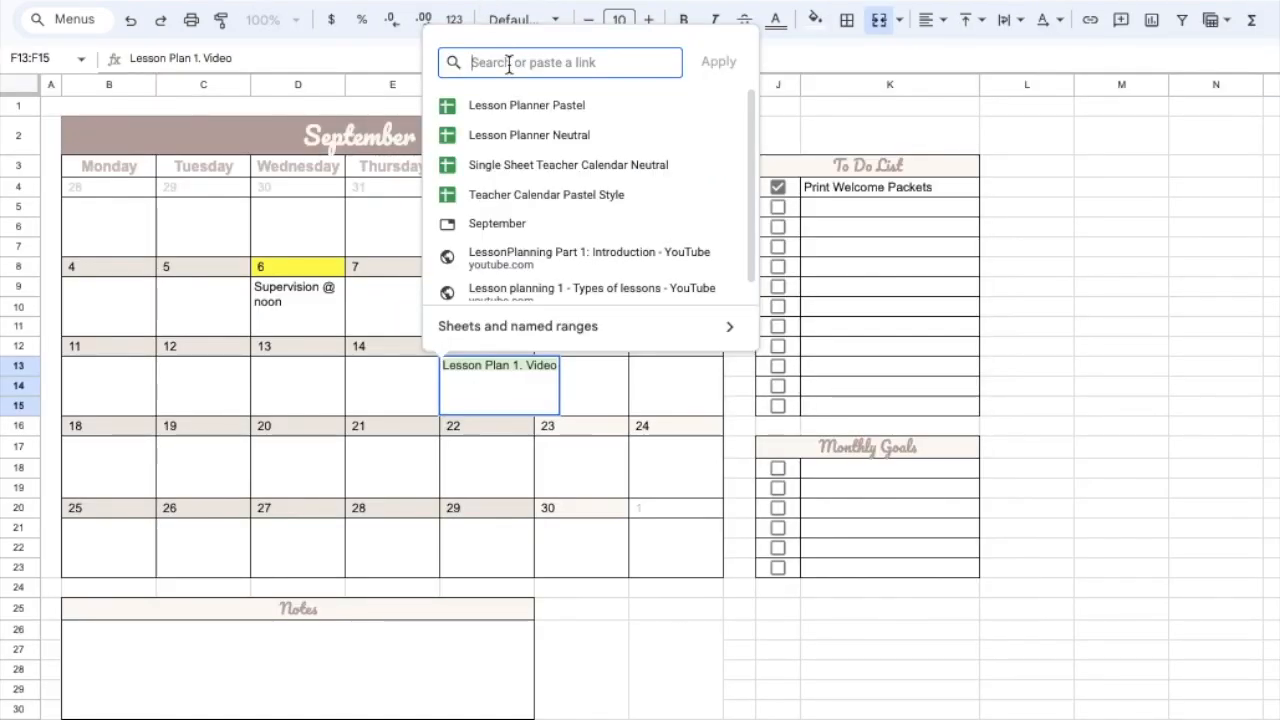
key(ctrl+v)
click(714, 62)
click(1205, 549)
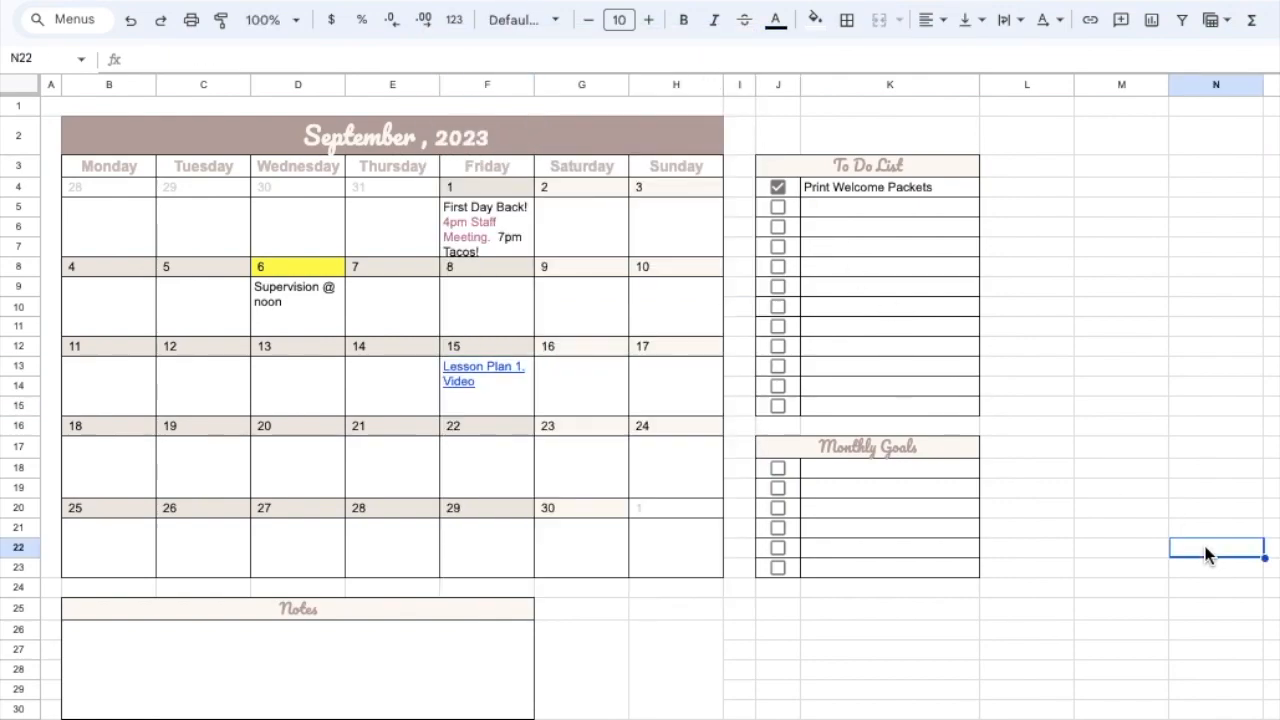
- Undo the link applied to the September 15 event text
click(454, 390)
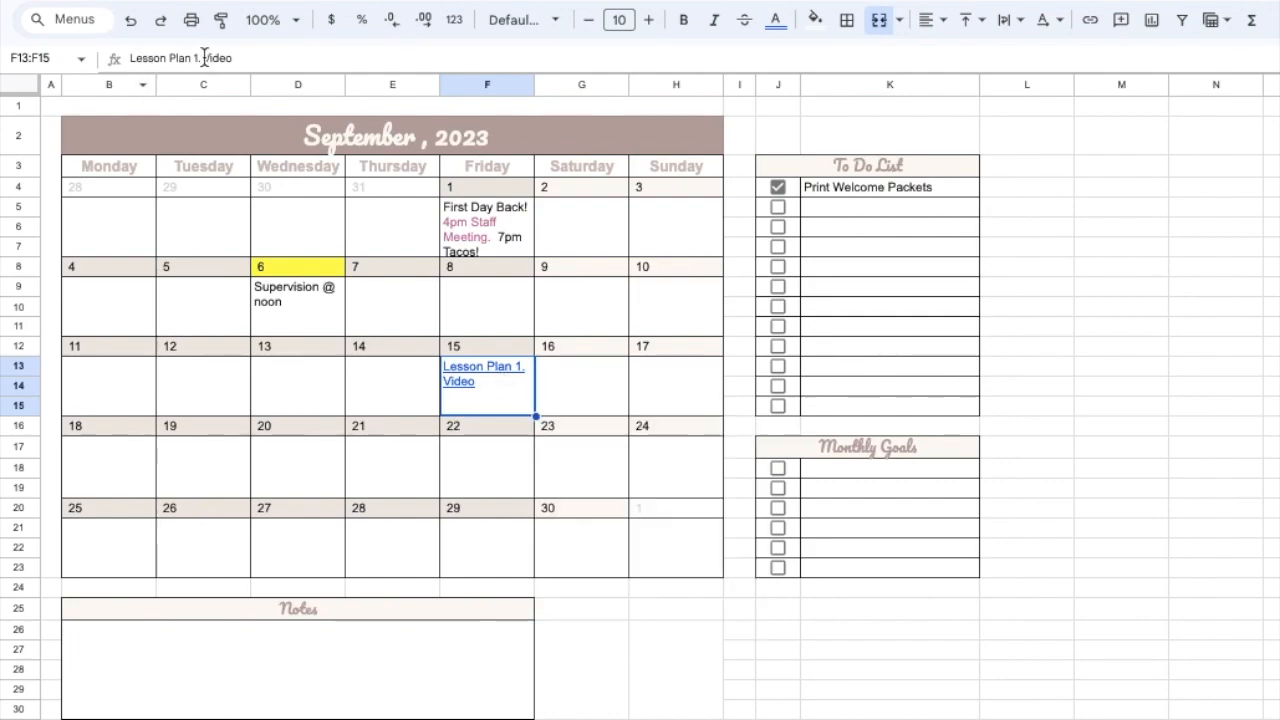
drag(200, 57, 131, 57)
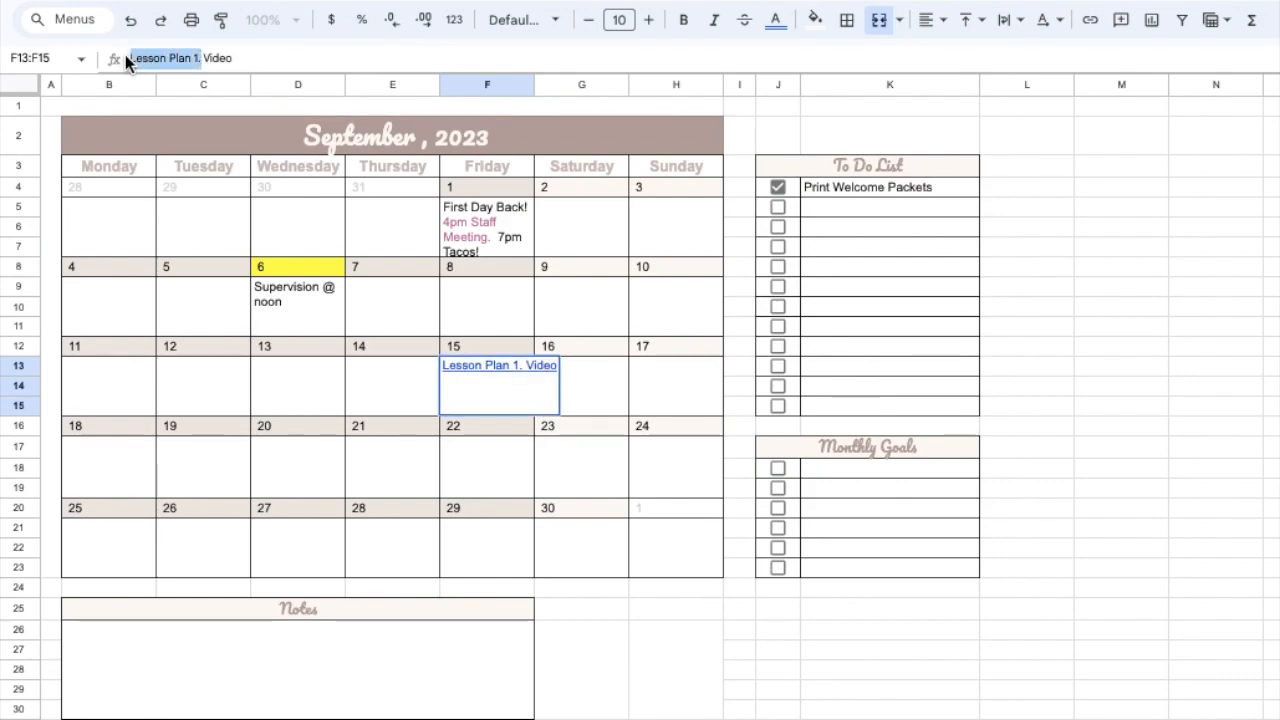
click(668, 460)
key(super+z)
key(super+z)
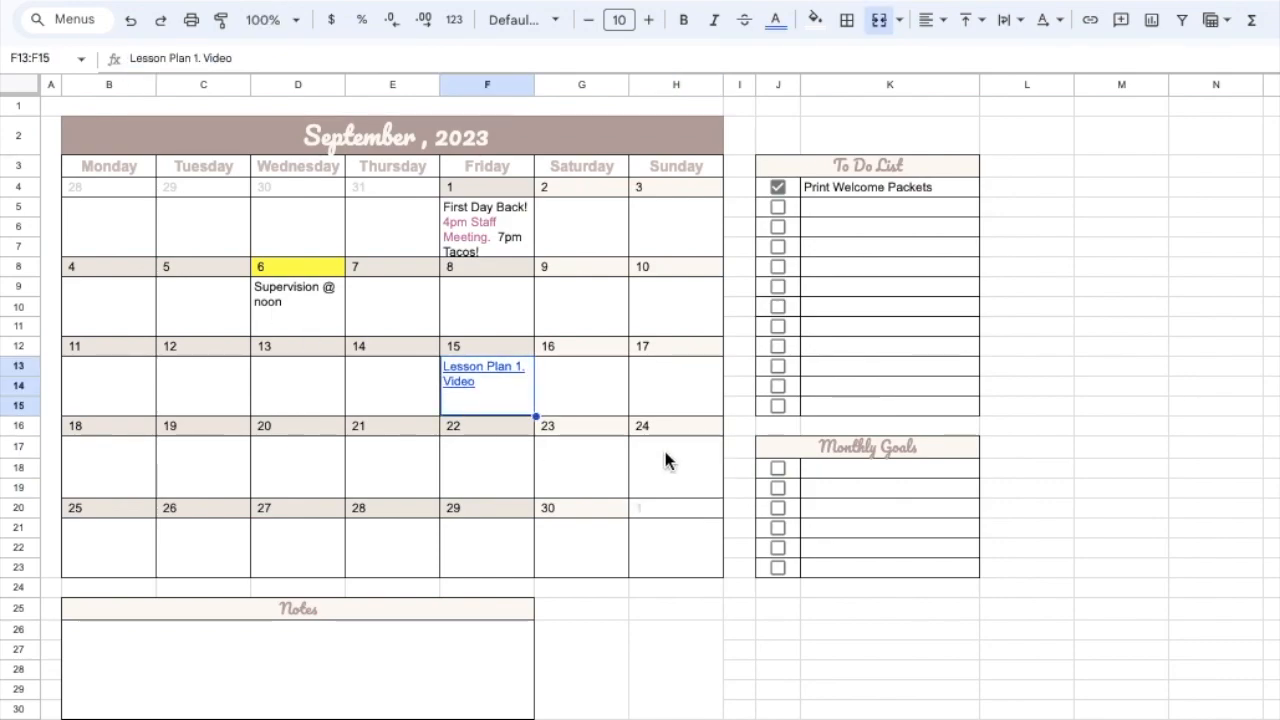
- Link only the words "Lesson Plan 1" in the September 15 event cell to the copied Assignment 1 document address
triple_click(149, 52)
click(140, 57)
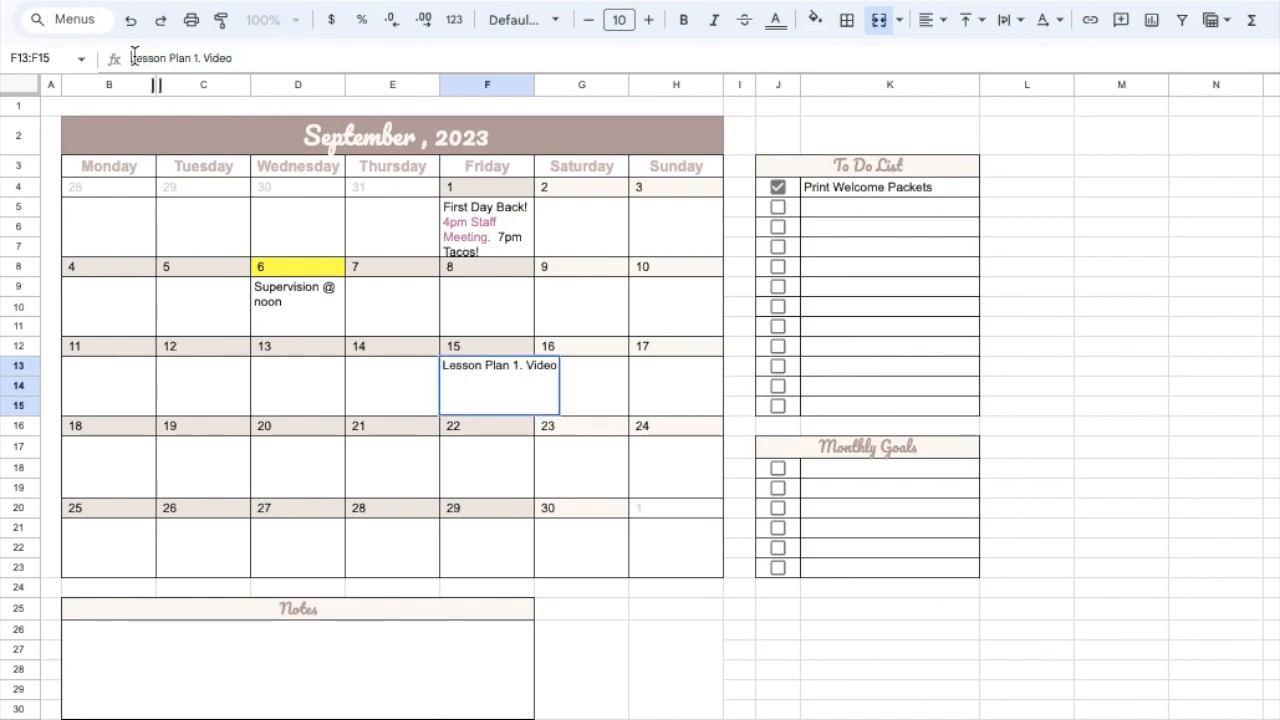
drag(129, 58, 202, 58)
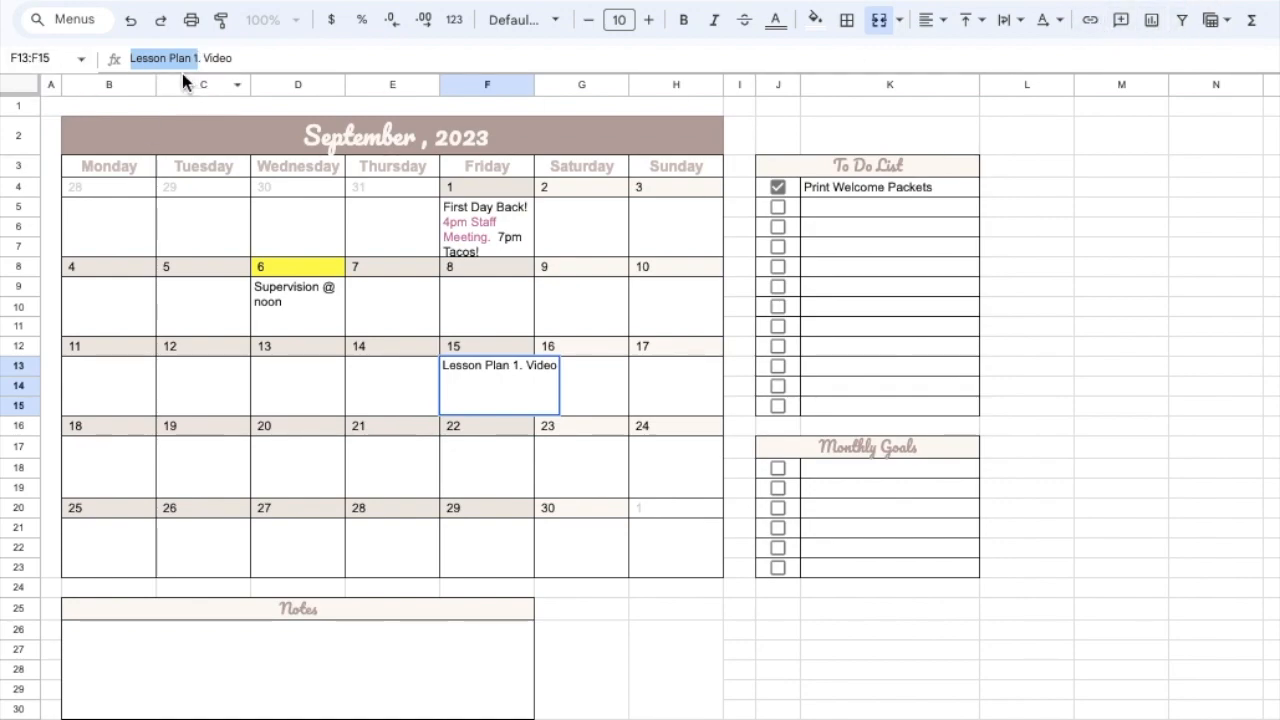
click(1089, 22)
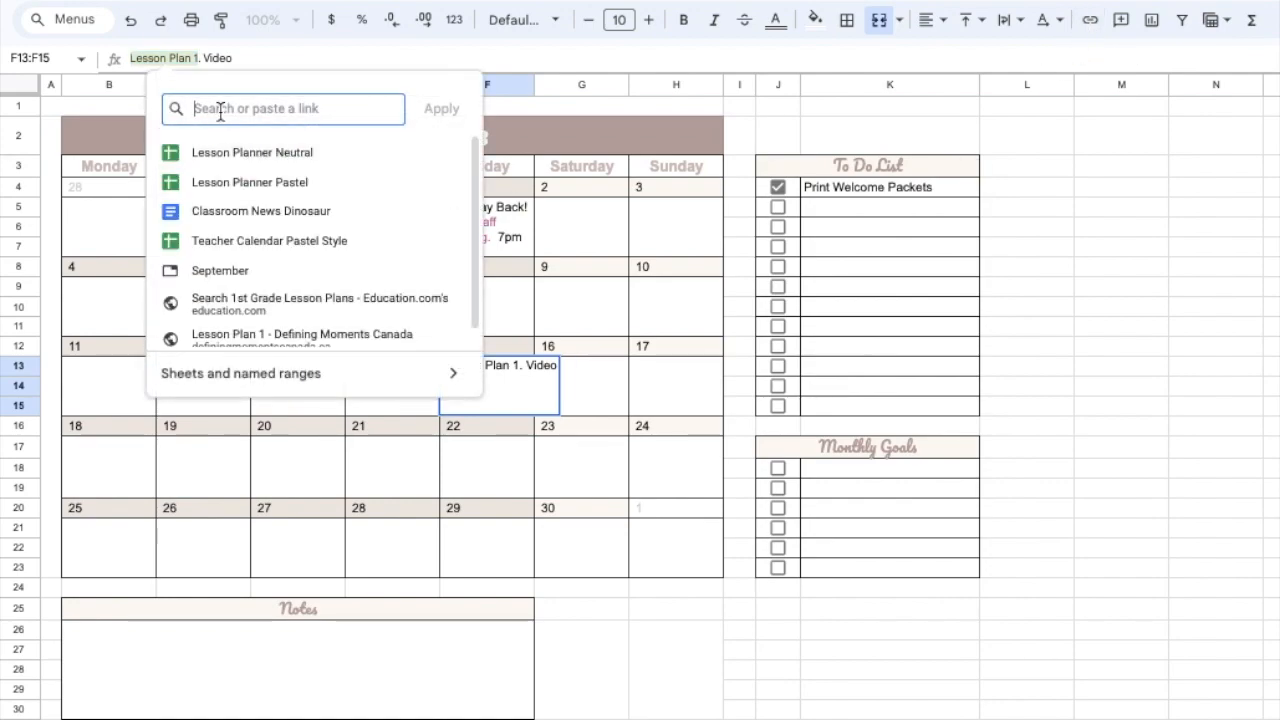
right_click(219, 110)
click(259, 290)
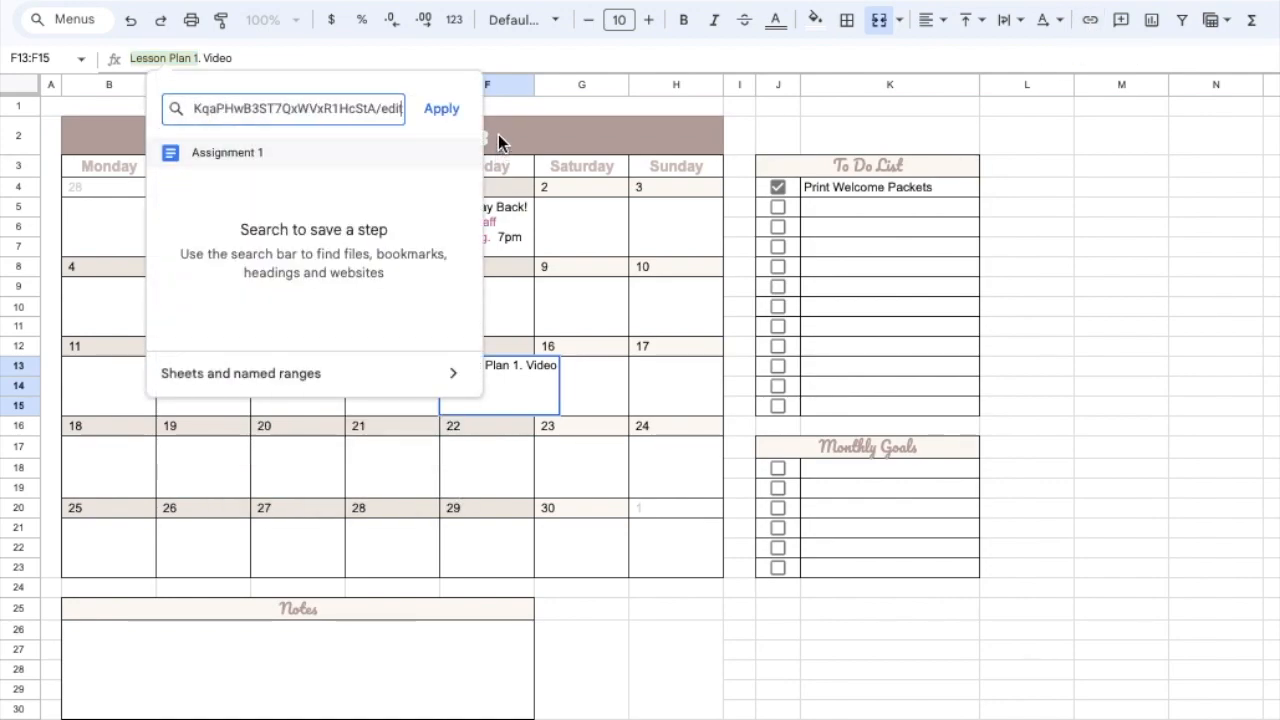
click(442, 110)
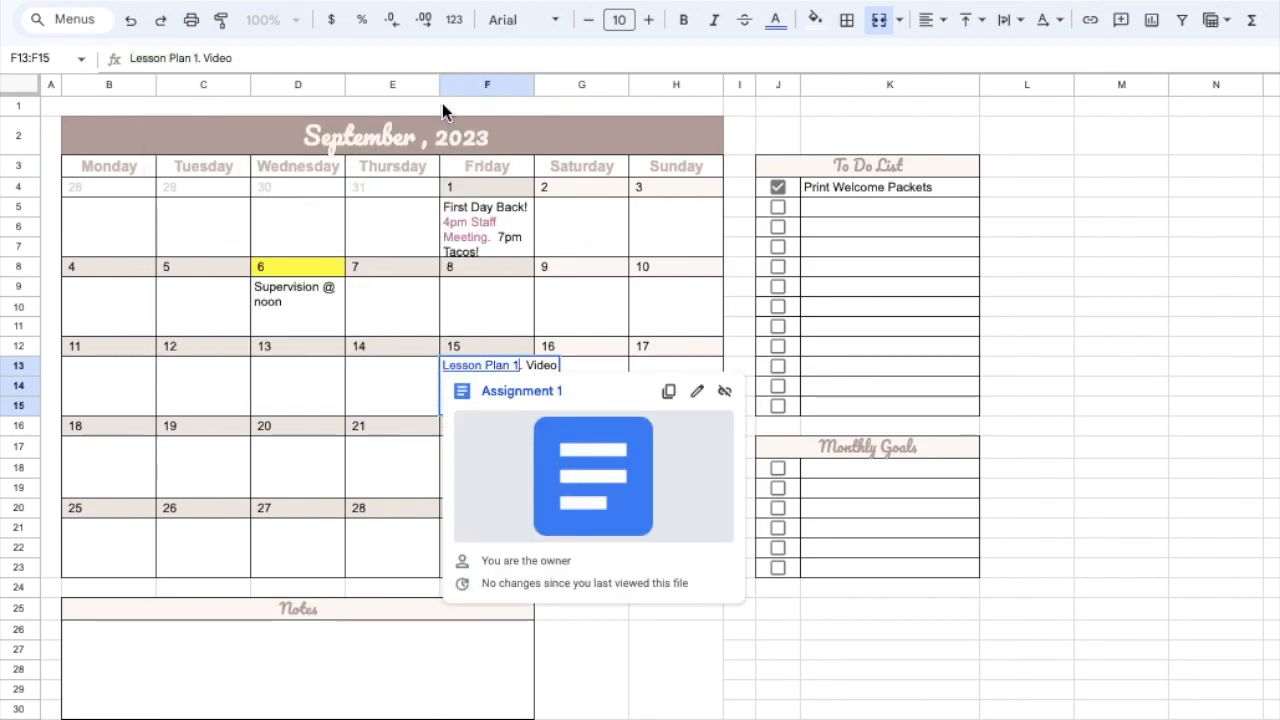
click(1252, 508)
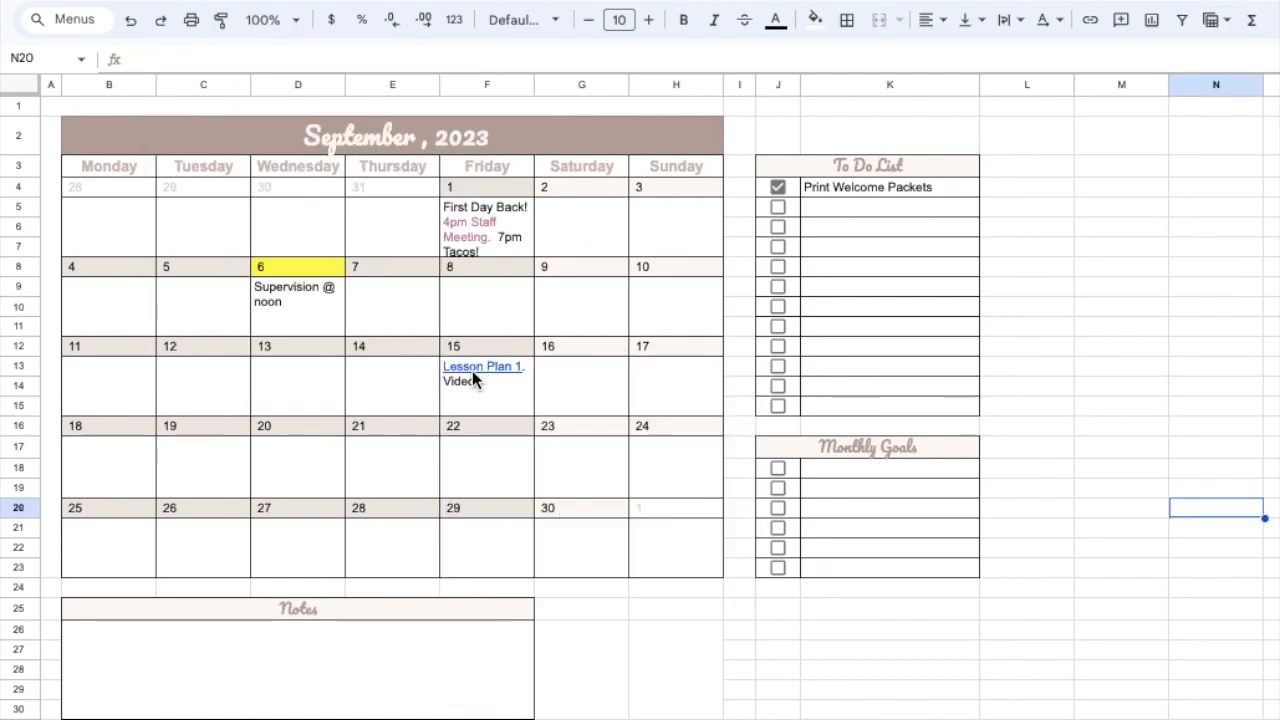
mouse_move(473, 372)
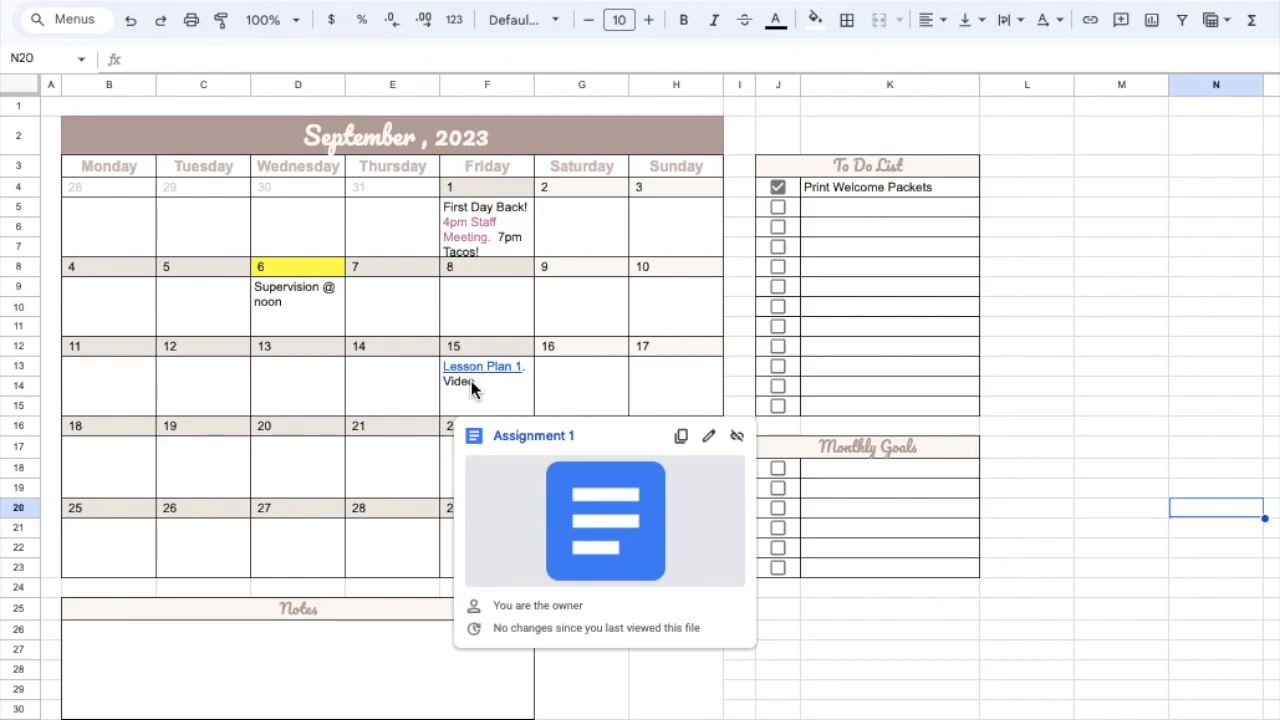
click(1062, 336)
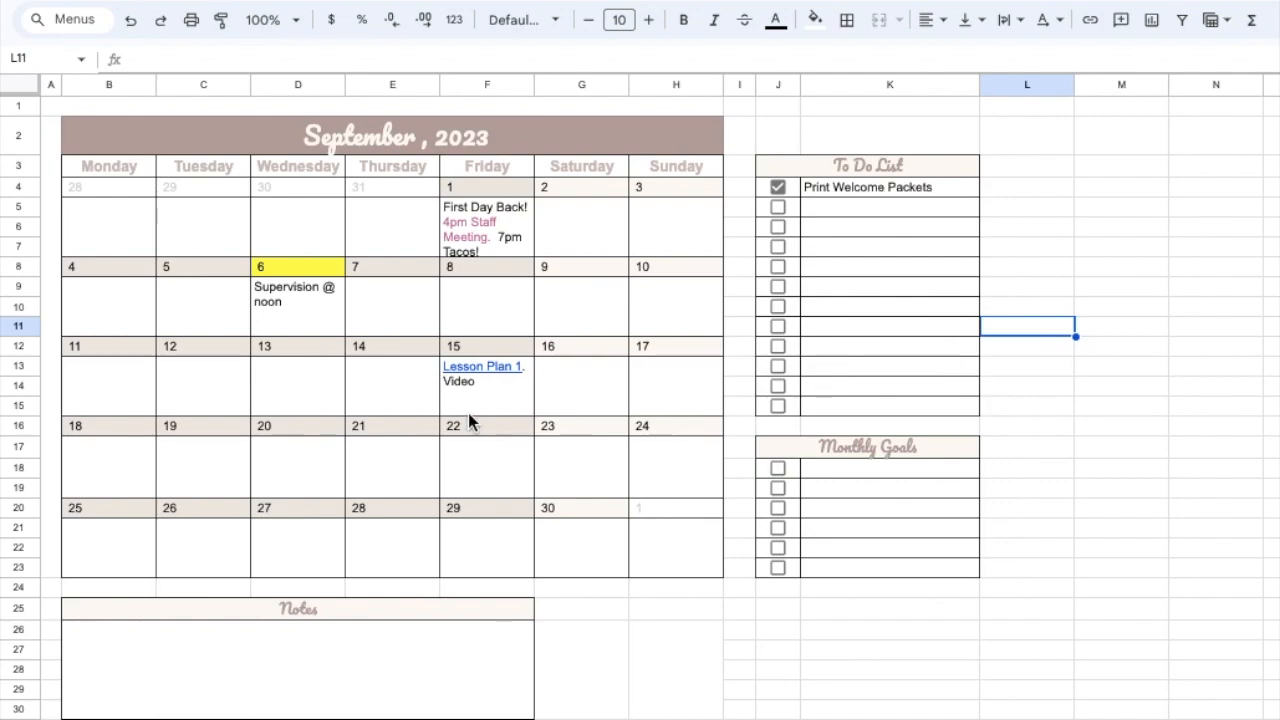
- Link the word "Video" in the September 15 event cell to the suggested YouTube video "Harry Styles - As It Was (Official Video)"
click(461, 383)
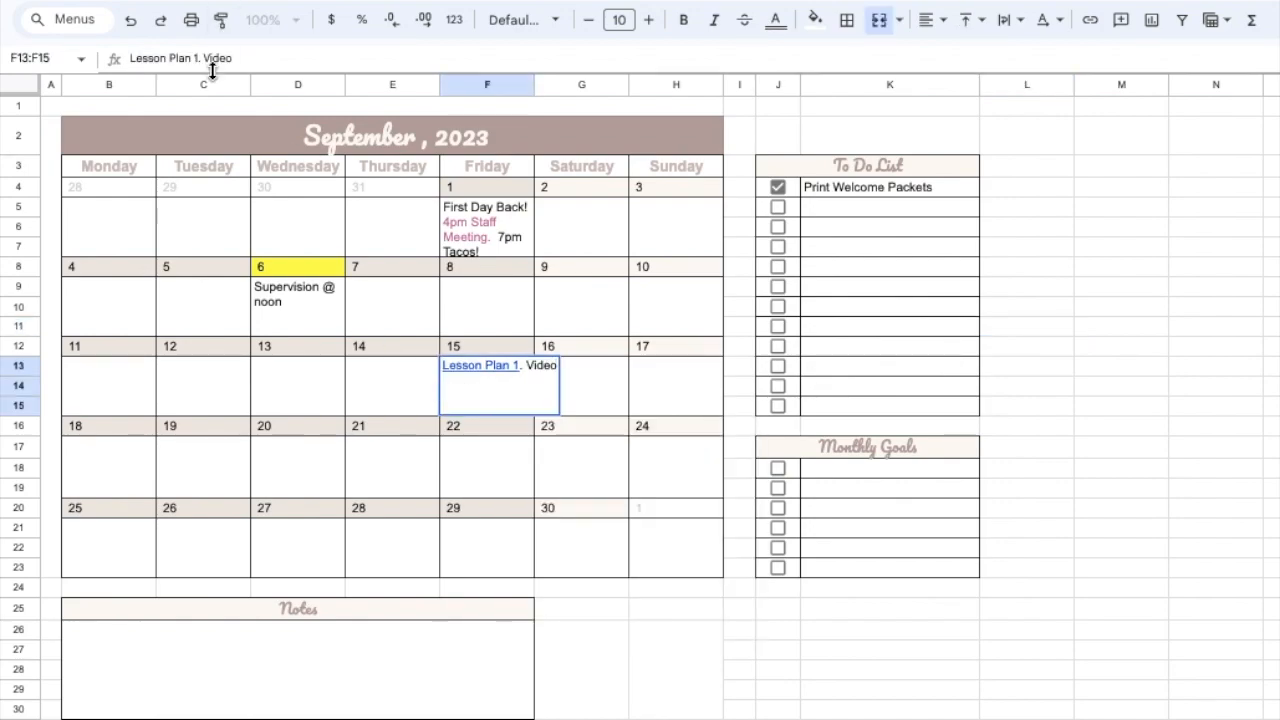
drag(205, 58, 240, 58)
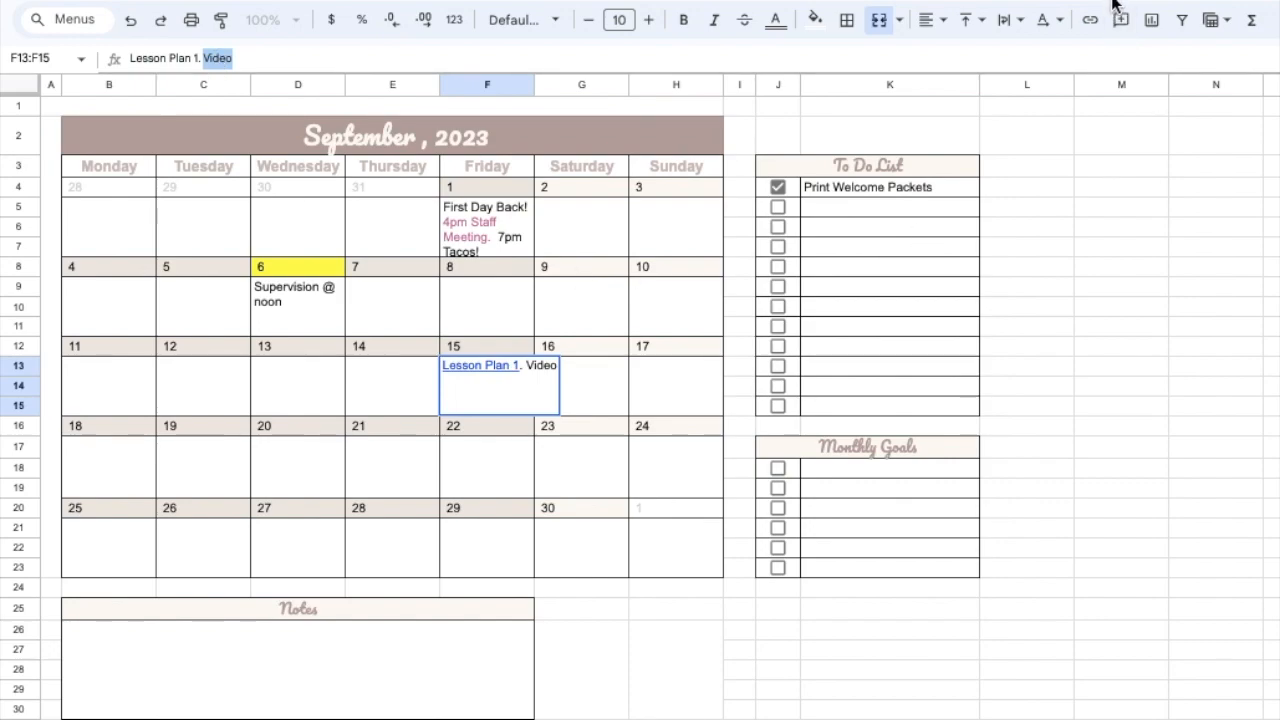
click(1091, 21)
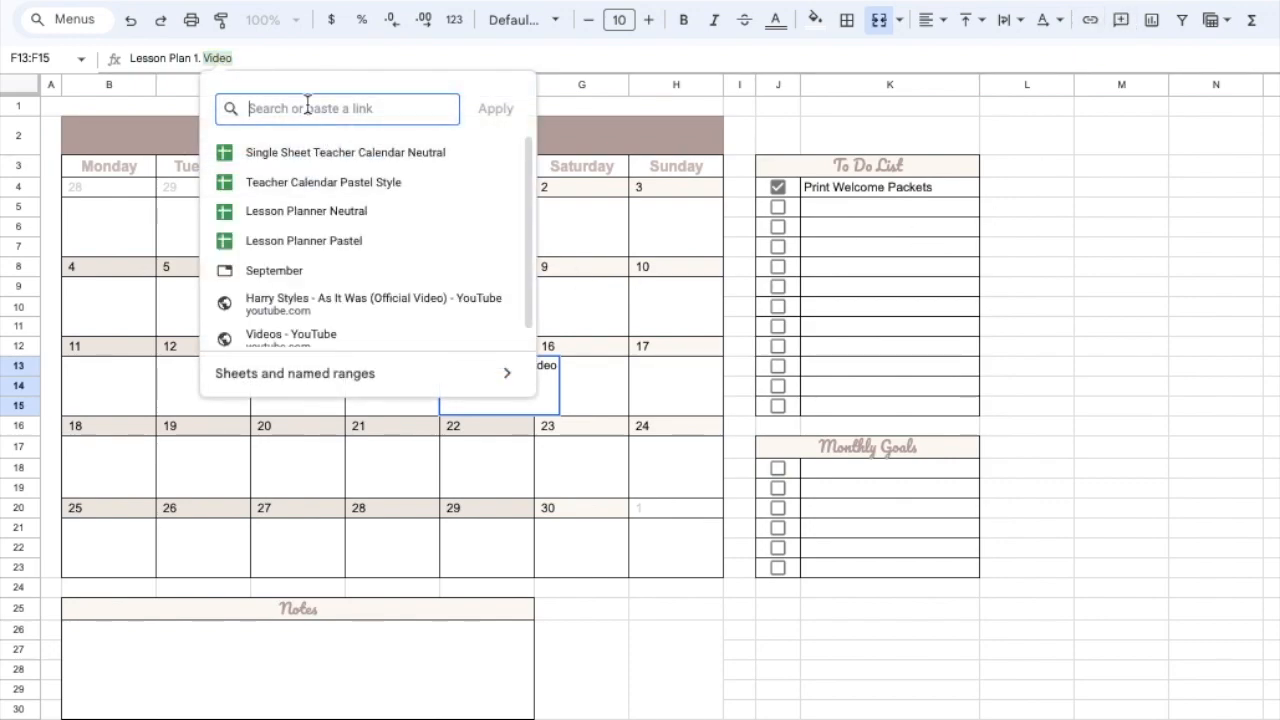
click(323, 305)
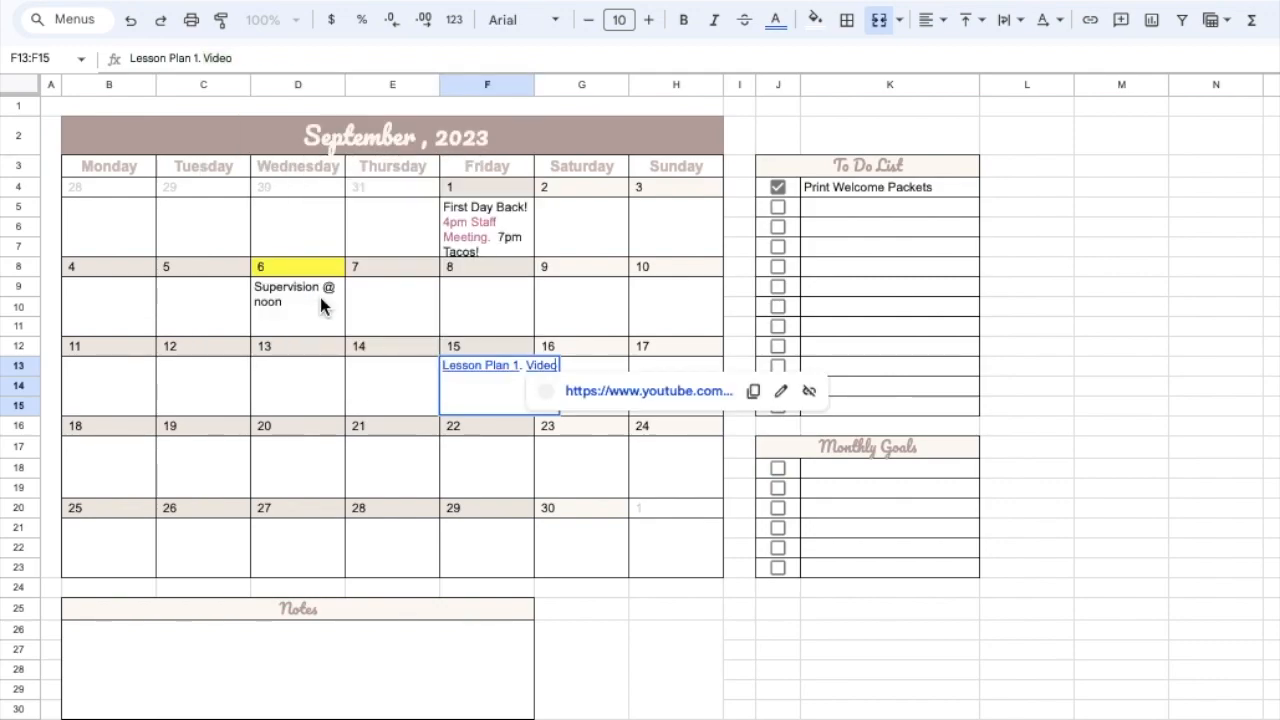
click(1113, 450)
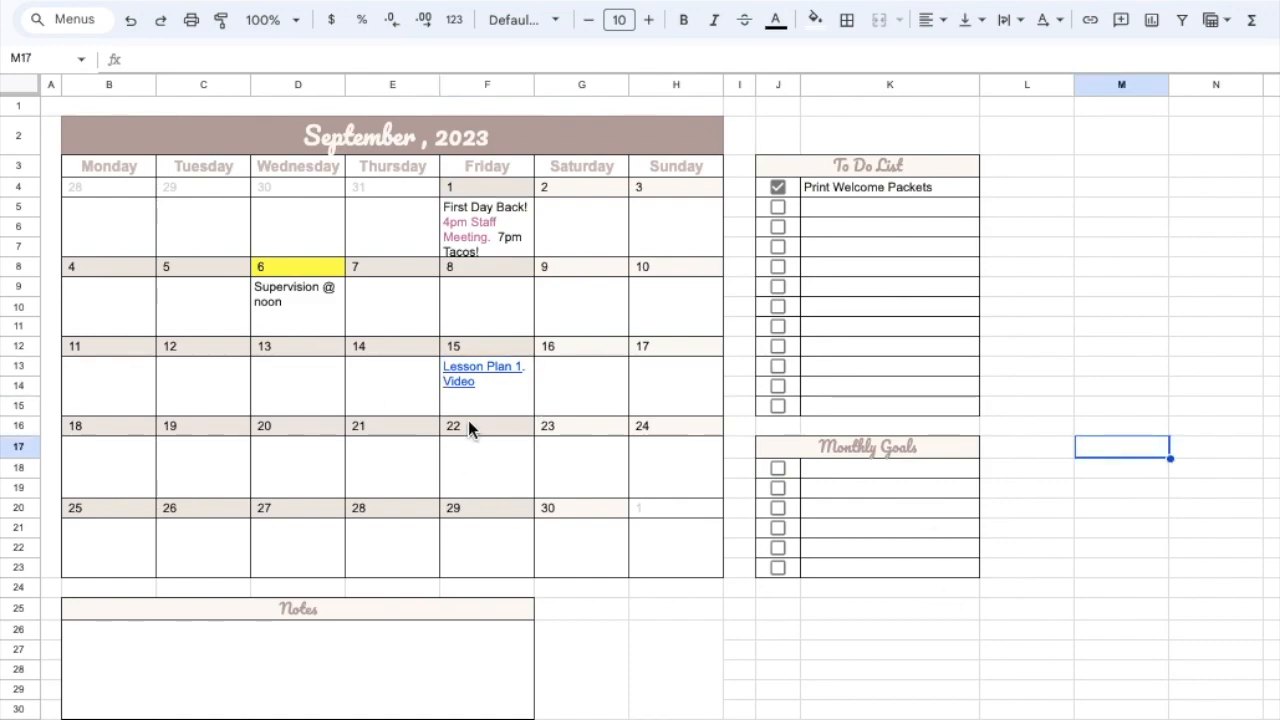
mouse_move(460, 389)
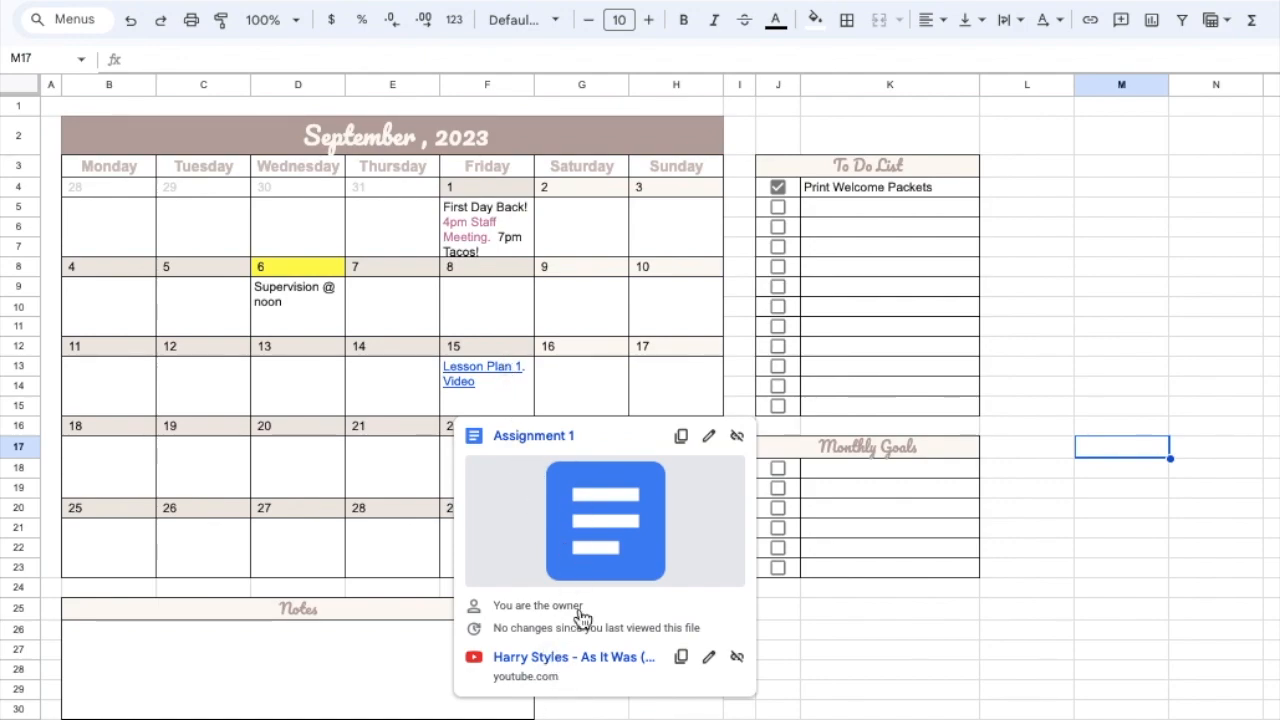
click(1156, 545)
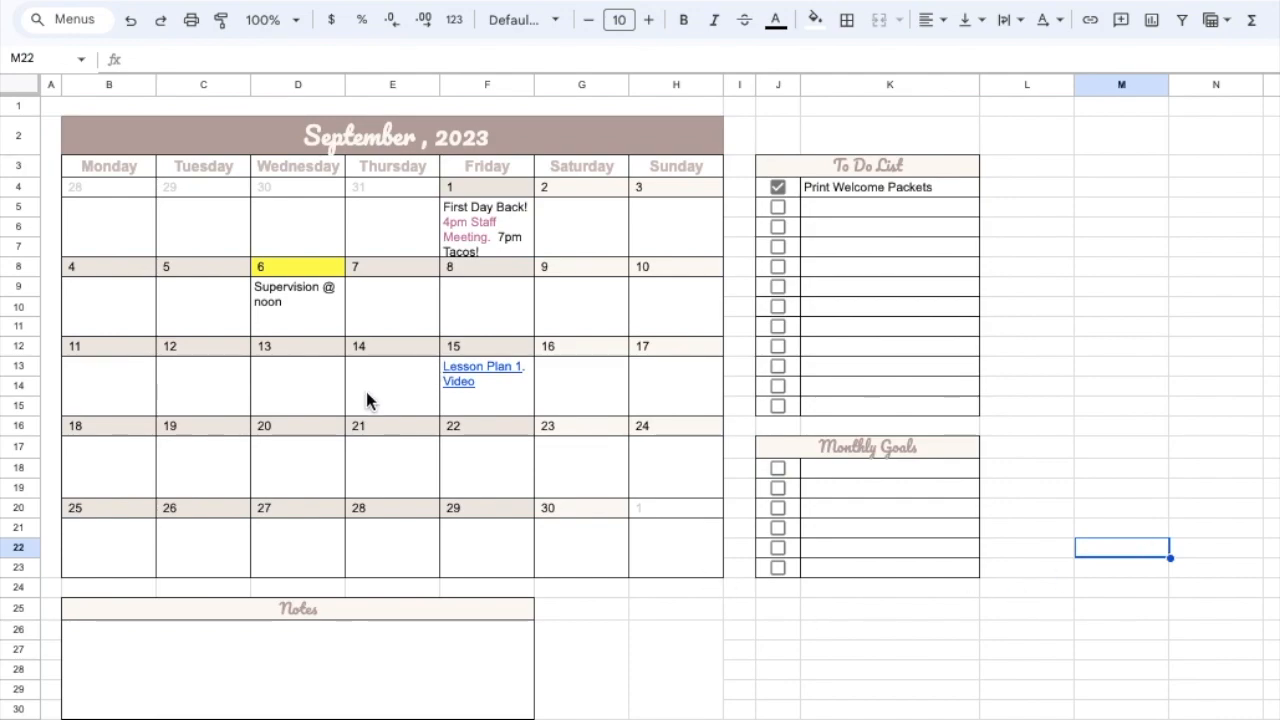
- Insert a link to the September sheet in the empty event cell under Thursday, September 21
click(380, 470)
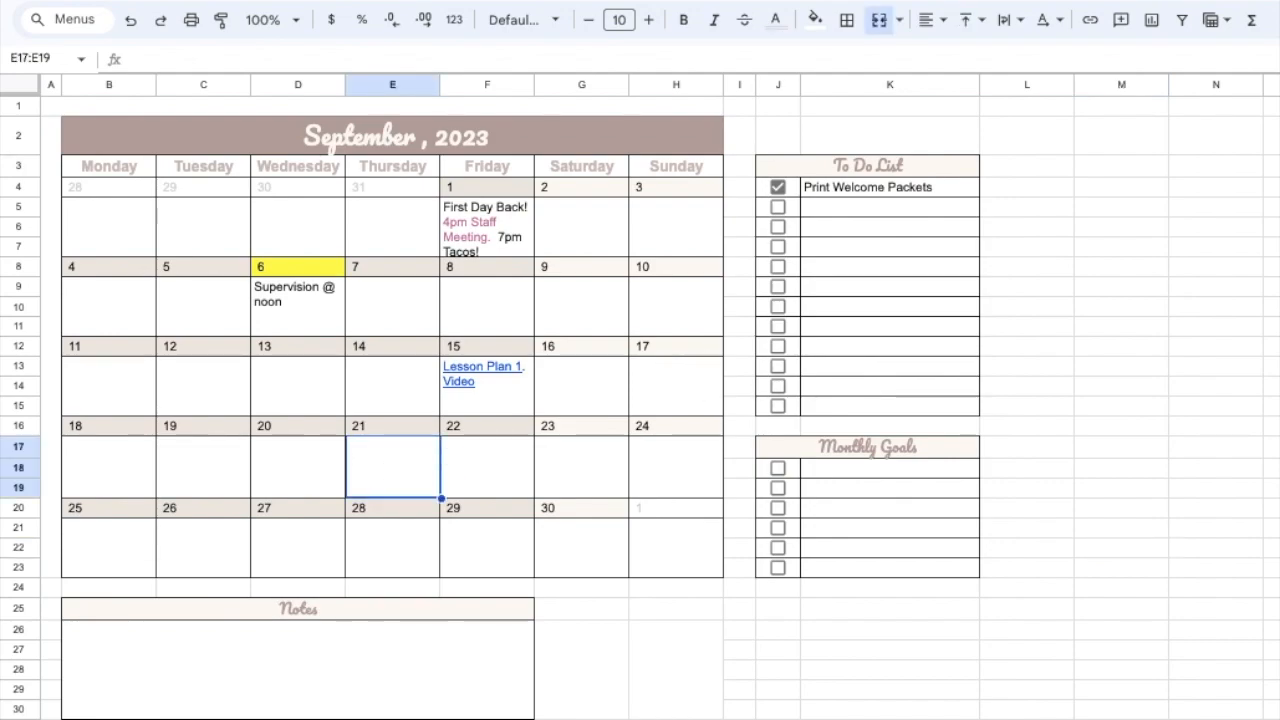
click(1096, 30)
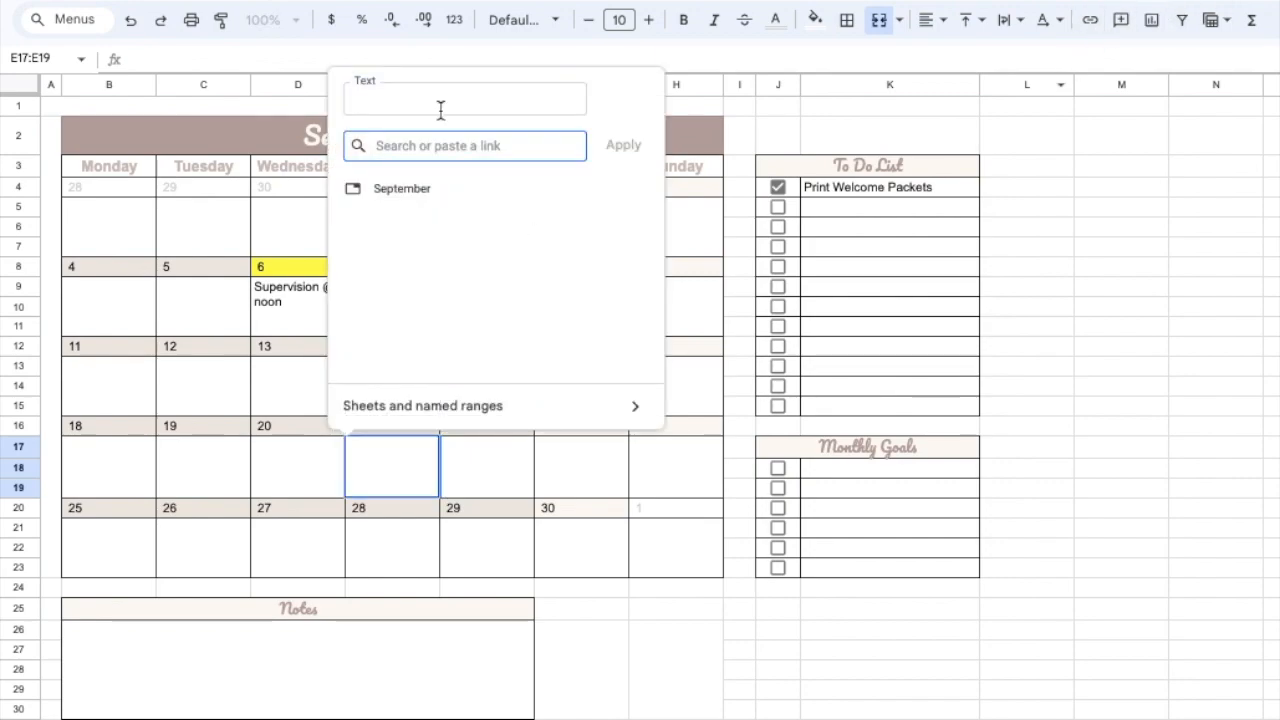
click(437, 190)
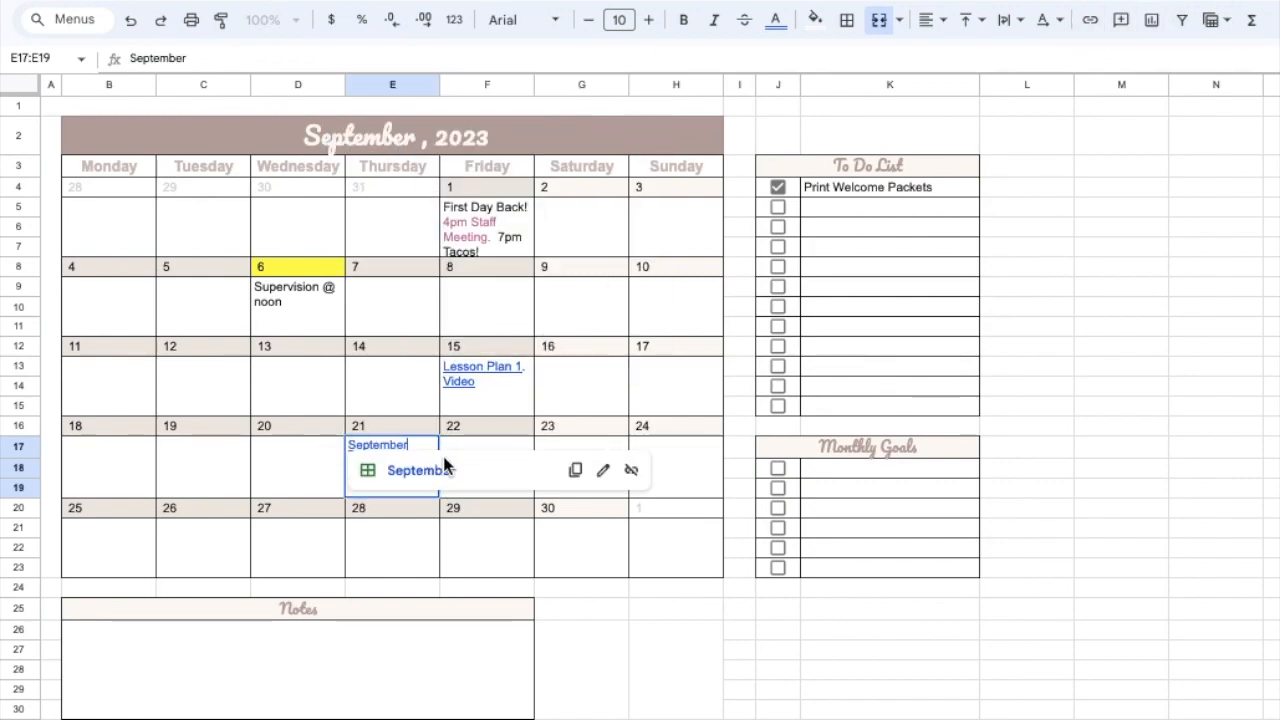
click(666, 550)
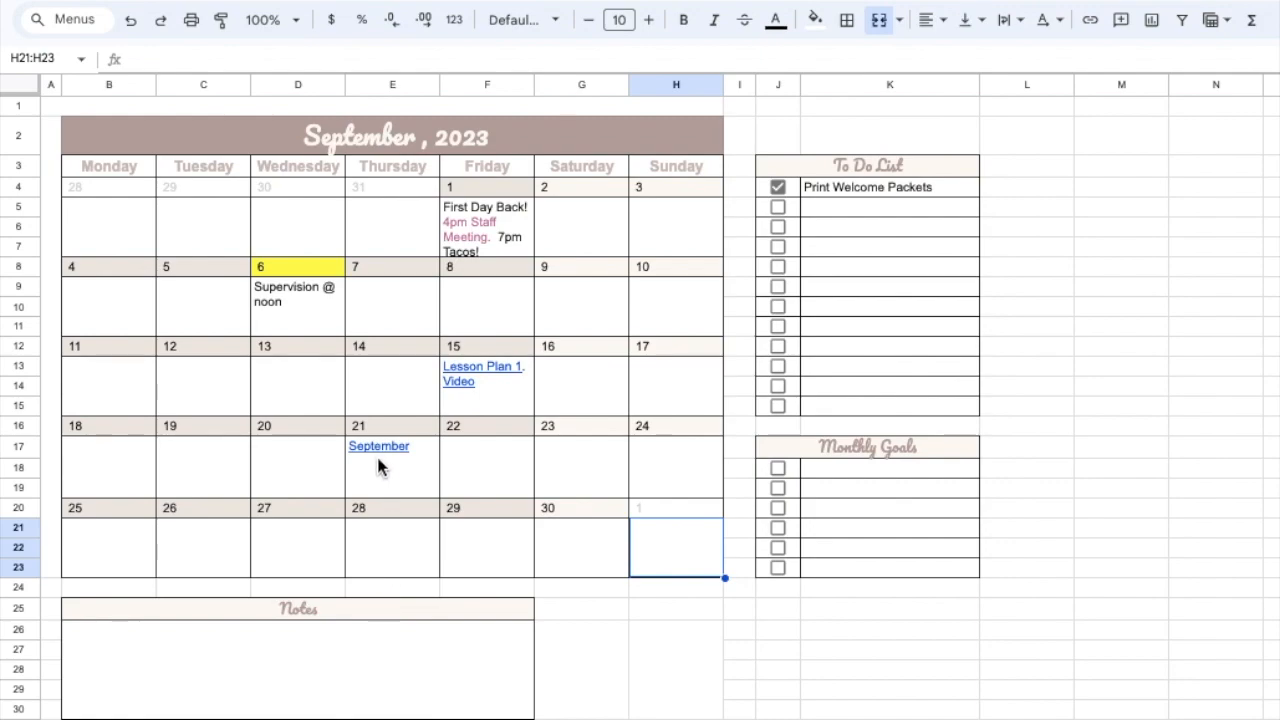
mouse_move(377, 450)
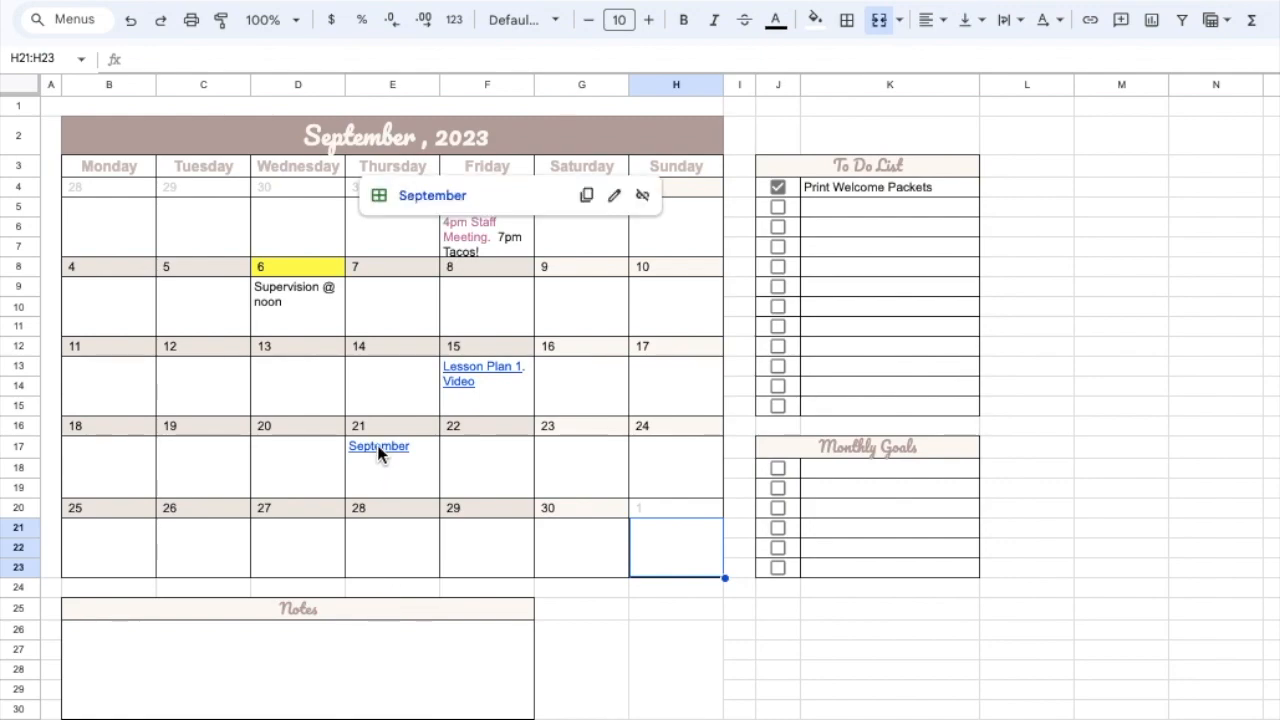